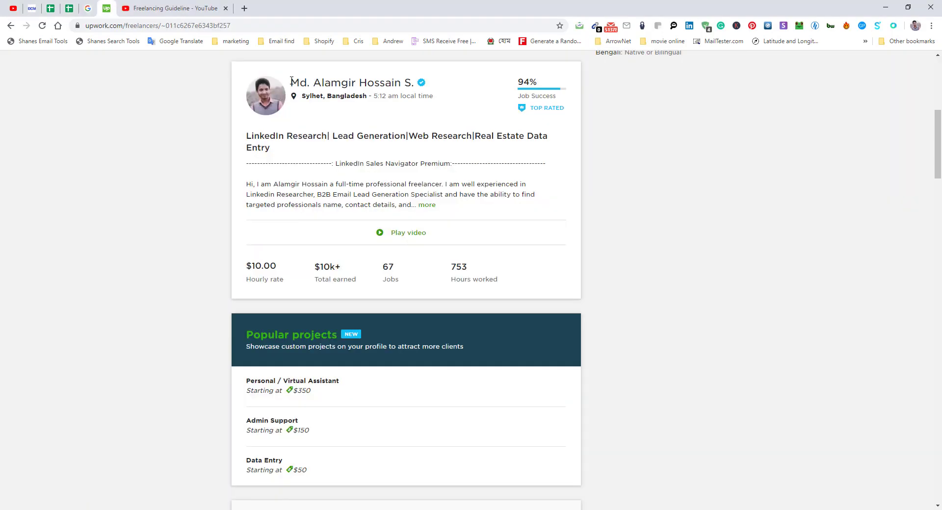
Select the freelancer's name on the Upwork profile page.
left_click_drag(290, 82, 412, 82)
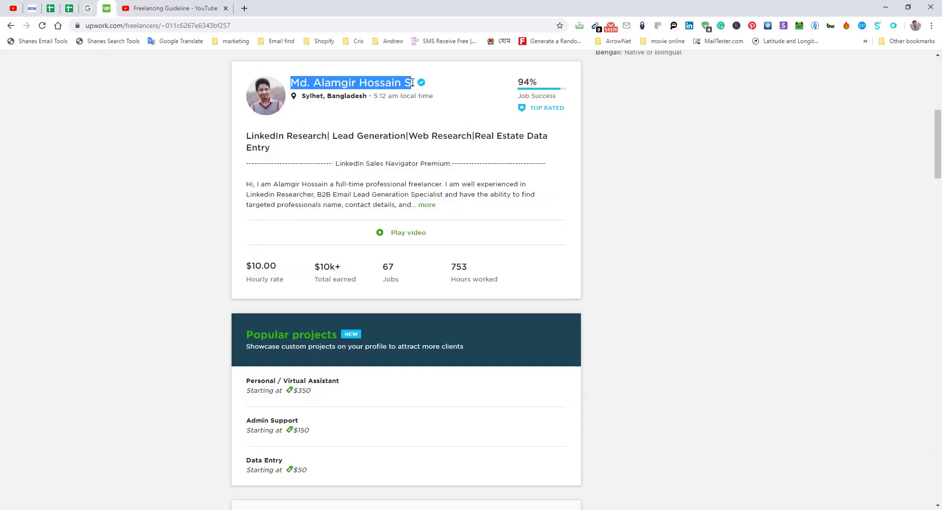
View and then dismiss the explanation of the freelancer's 94% Job Success rating.
left_click(507, 80)
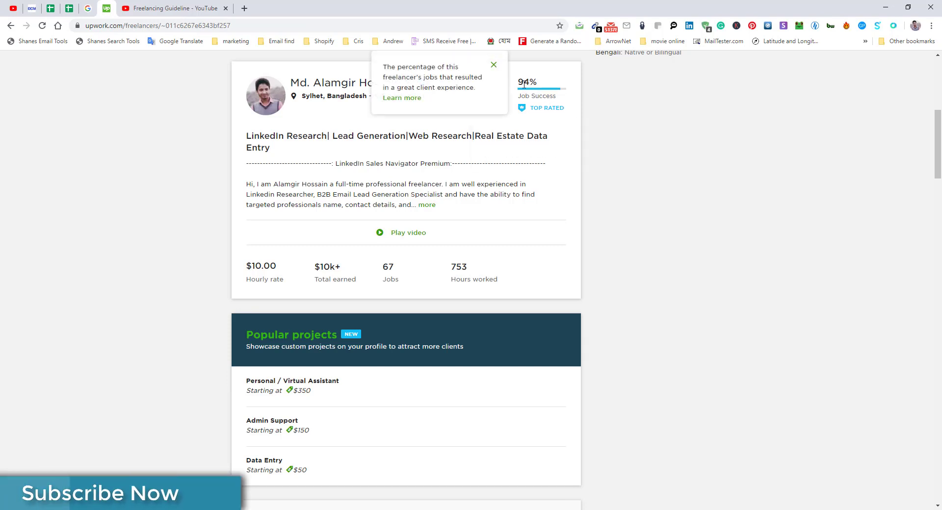
mouse_move(527, 83)
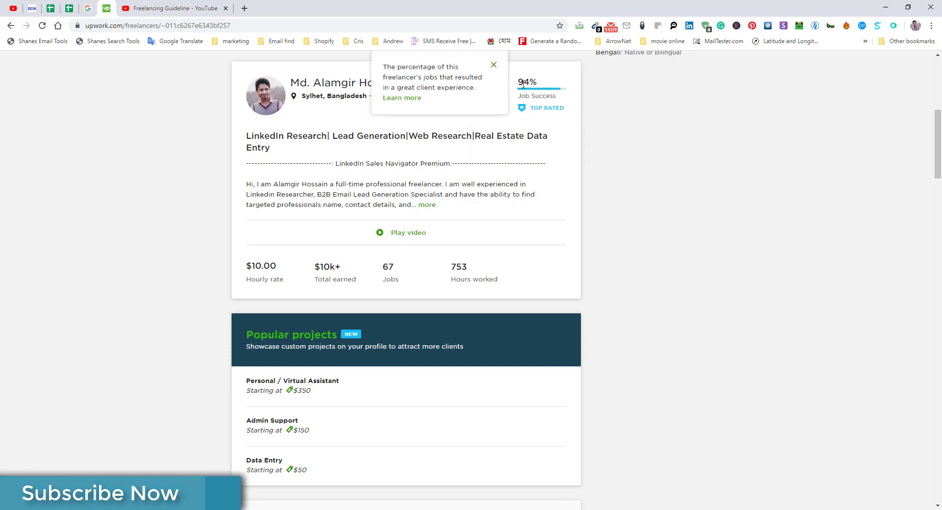
left_click(248, 142)
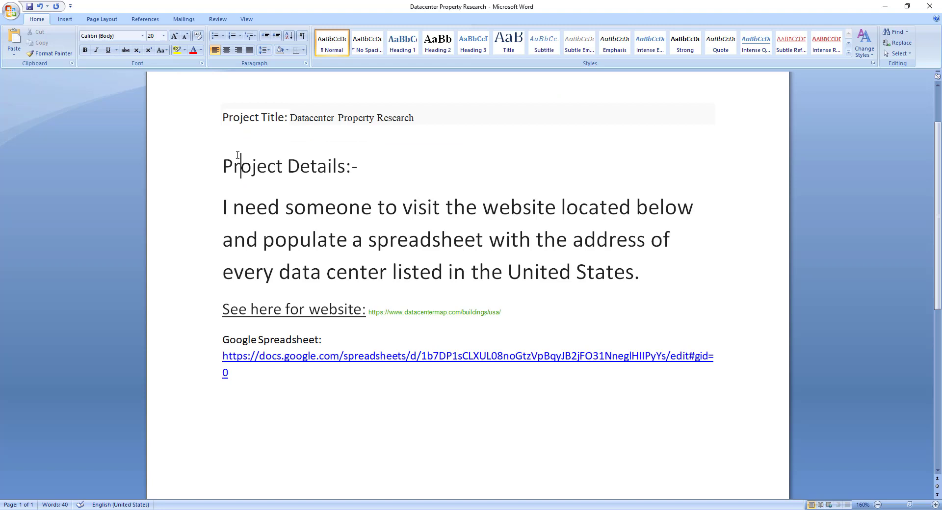
Read through the Datacenter Property Research brief, selecting its text and title.
left_click_drag(221, 109, 746, 371)
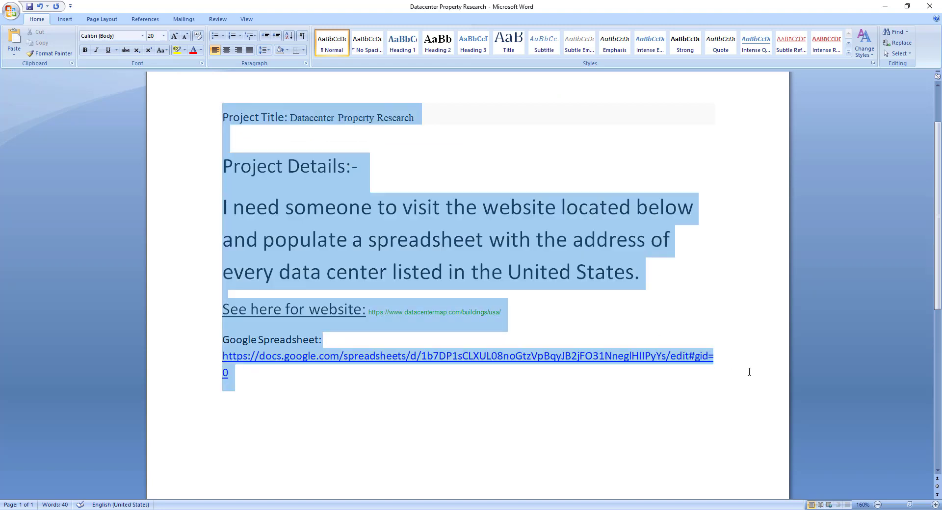
left_click(714, 286)
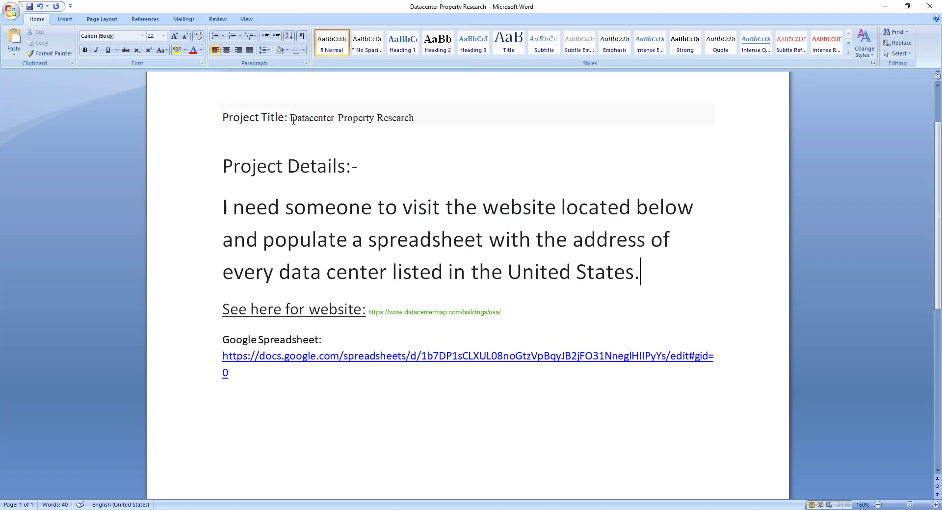
left_click_drag(290, 117, 393, 126)
left_click(404, 126)
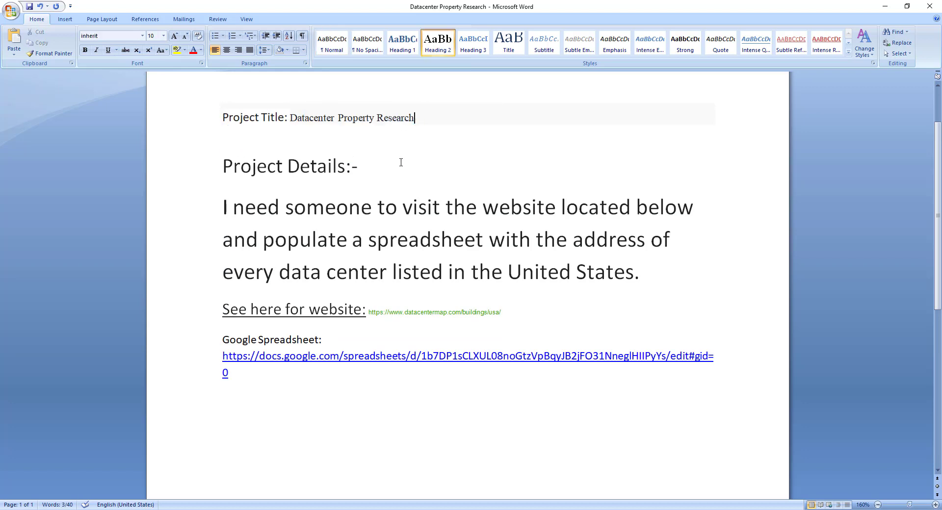
left_click(328, 166)
left_click(227, 201)
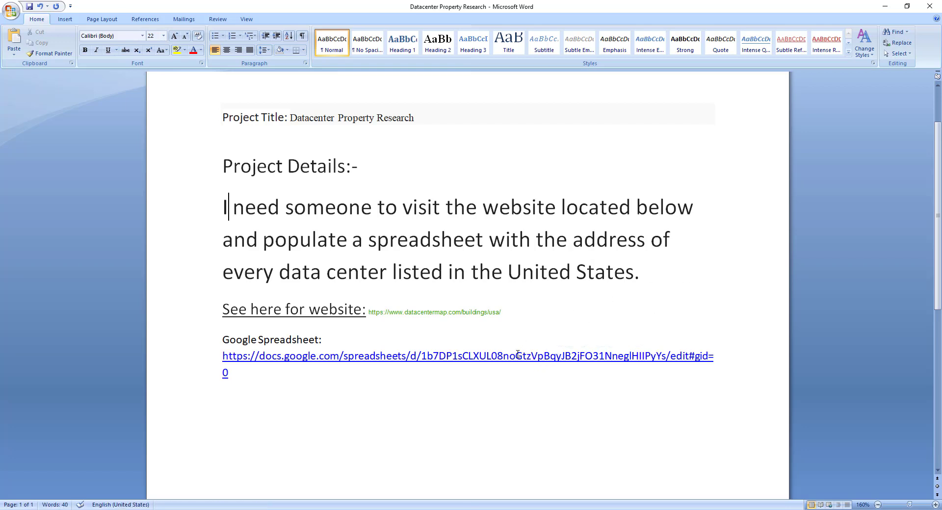
Select and copy the Google Spreadsheet link in the brief, then minimize Word.
left_click(441, 359)
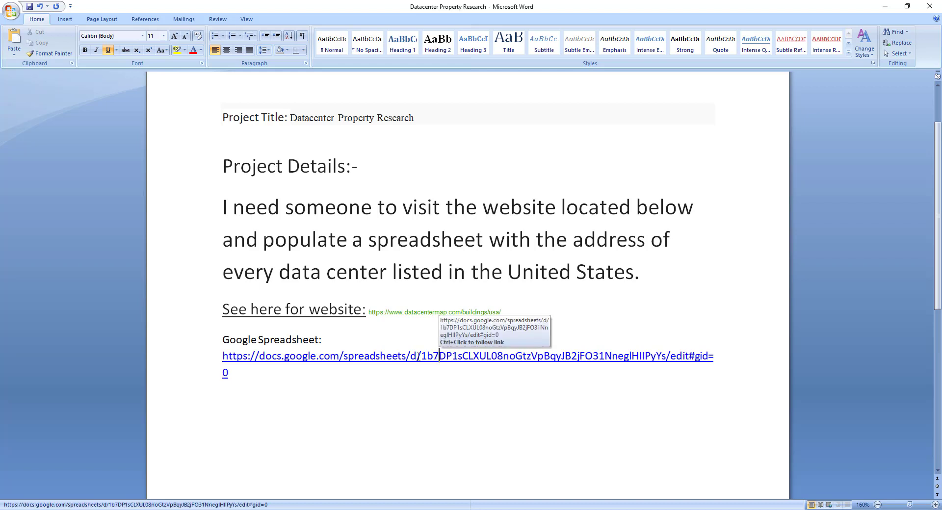
left_click(417, 357)
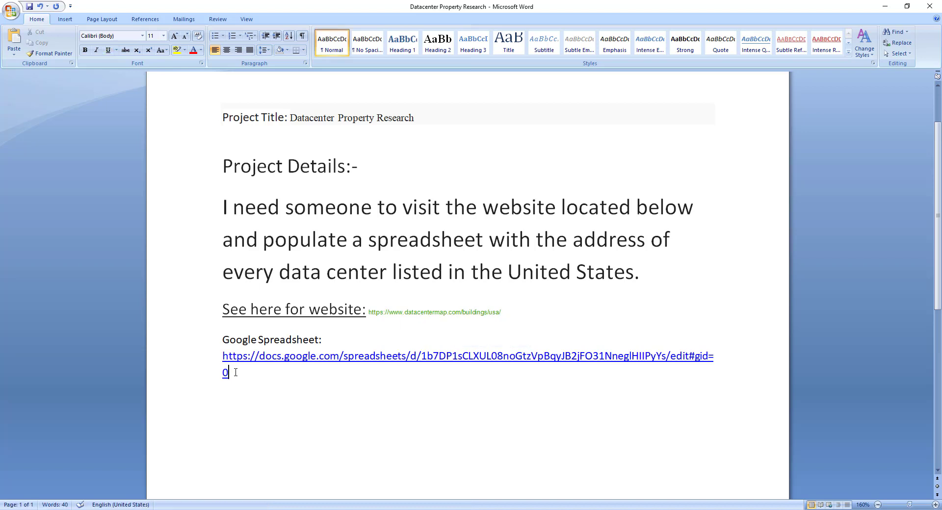
left_click_drag(236, 372, 225, 361)
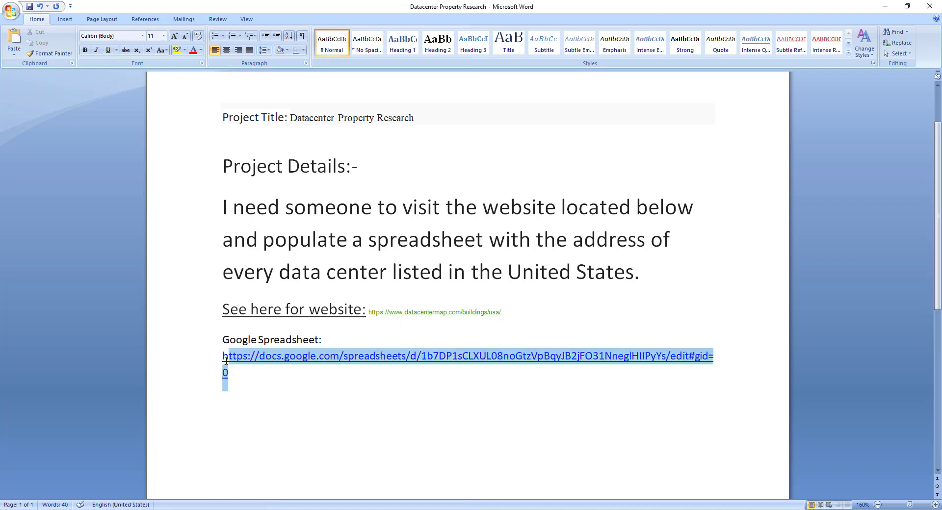
left_click(886, 6)
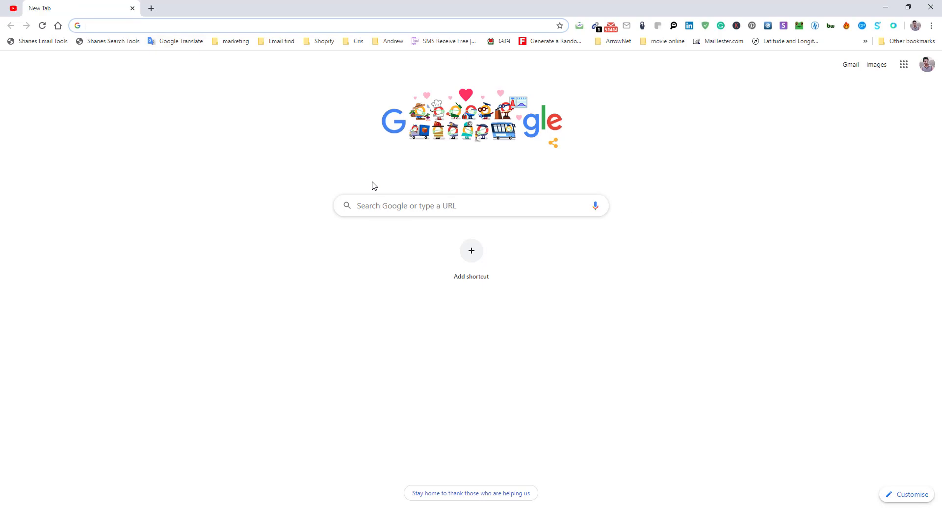
Load the pasted spreadsheet URL in Chrome, select a cell, then return to Word.
key("ctrl+v")
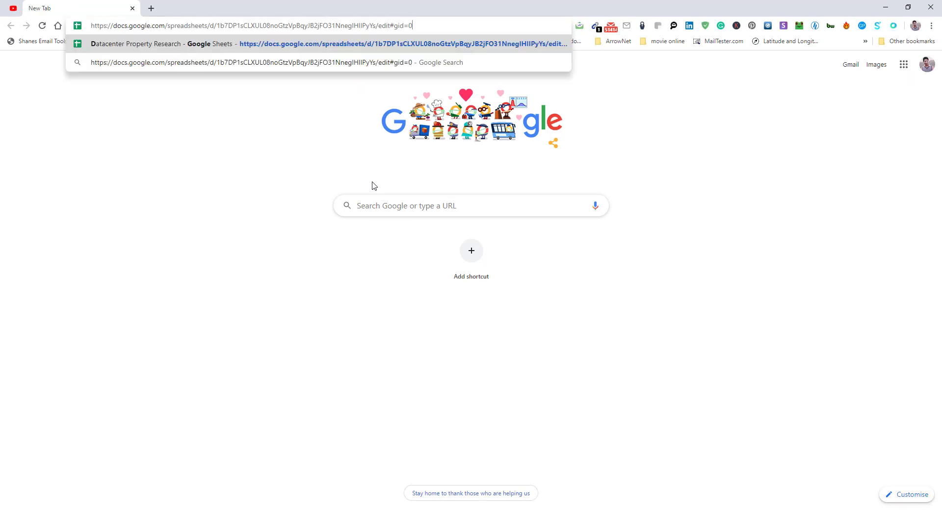
key("Return")
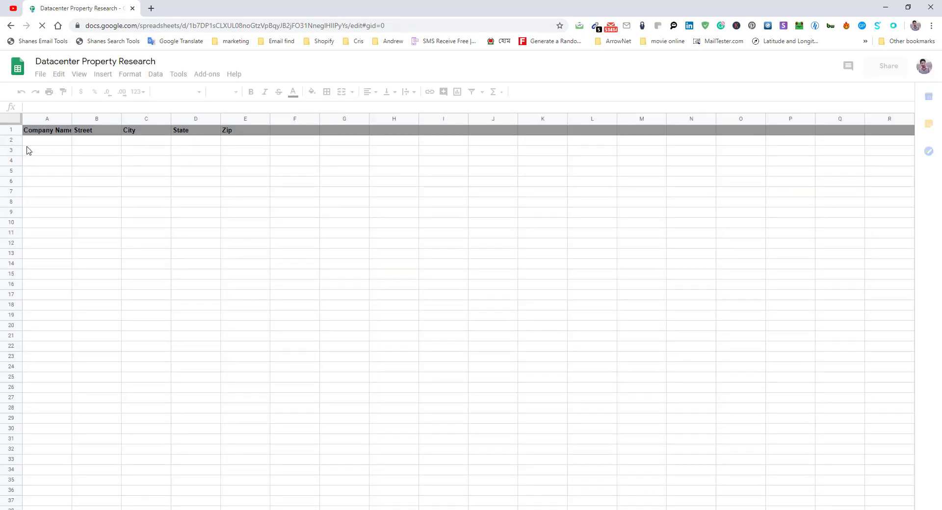
left_click(5, 136)
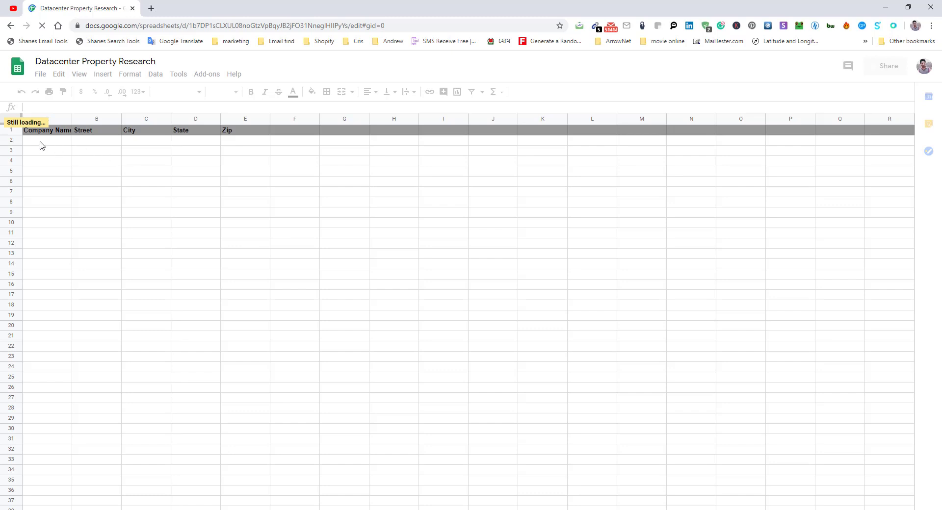
left_click(252, 161)
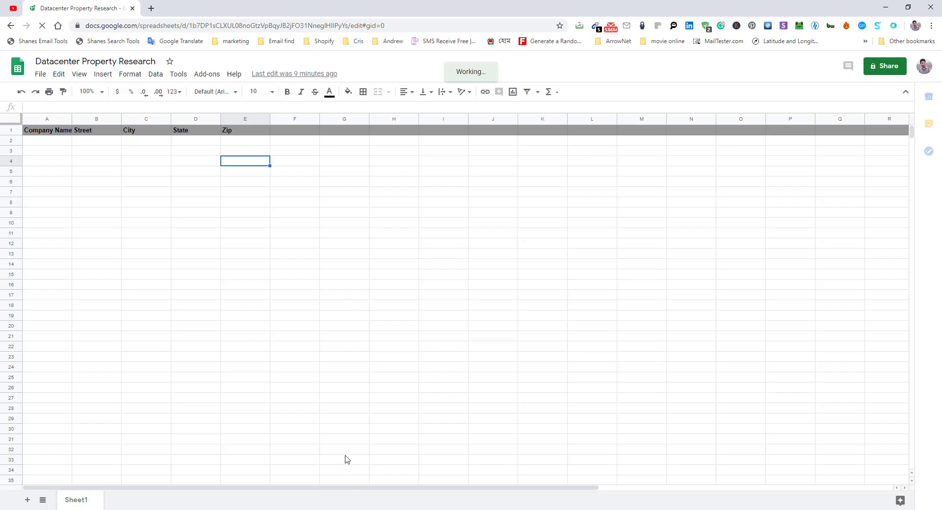
key("alt+Tab")
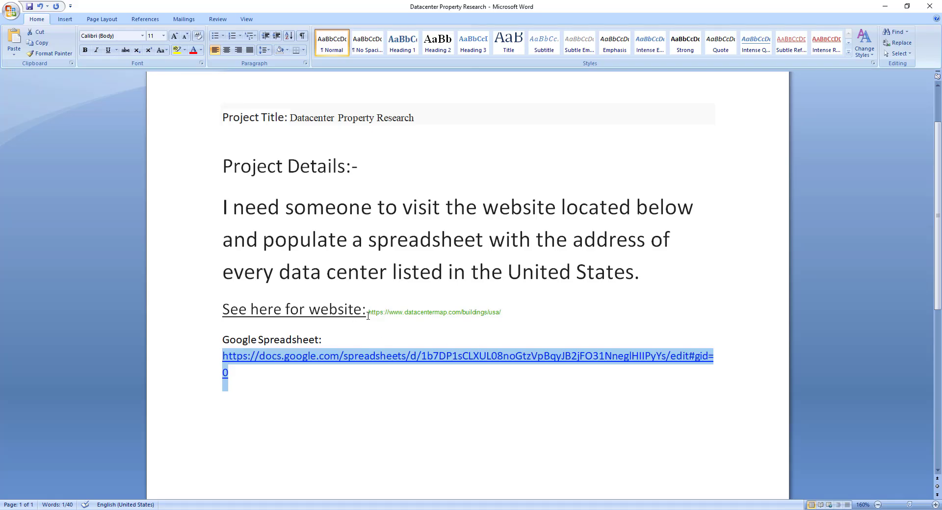
Copy the datacentermap.com link from the brief and load it in a new Chrome tab.
left_click(390, 312)
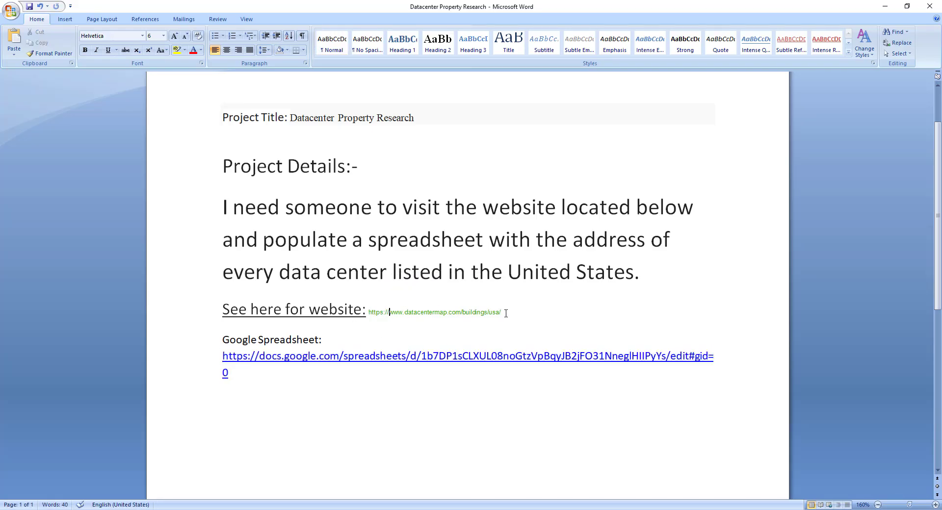
left_click_drag(506, 313, 368, 314)
key("ctrl+c")
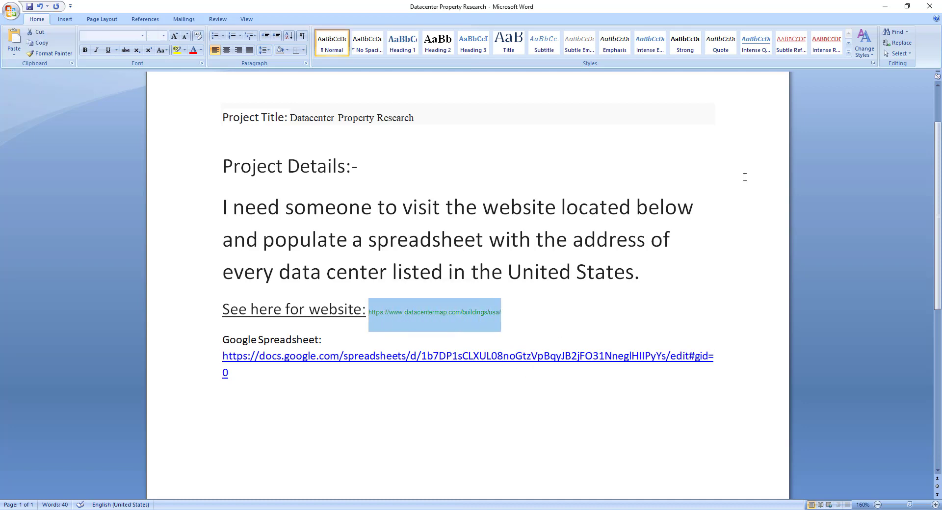
left_click(885, 7)
left_click(150, 8)
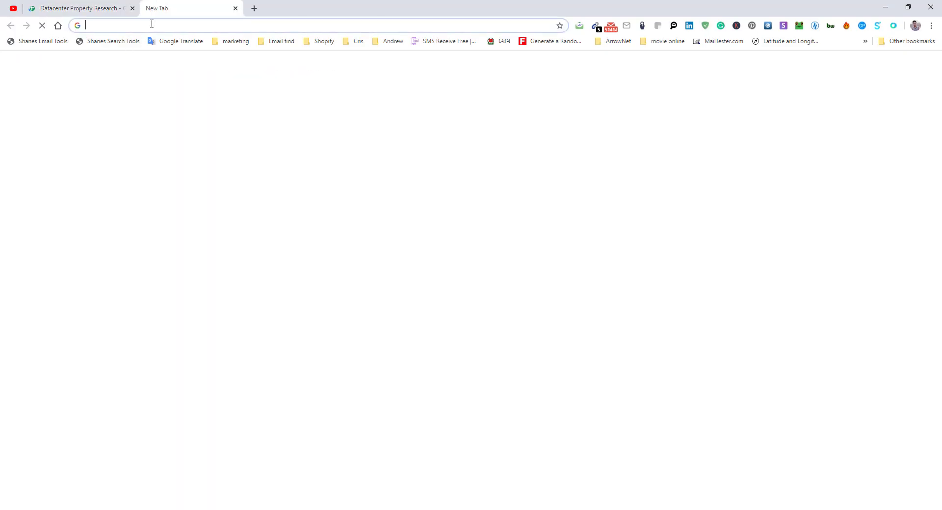
key("ctrl+v")
key("Return")
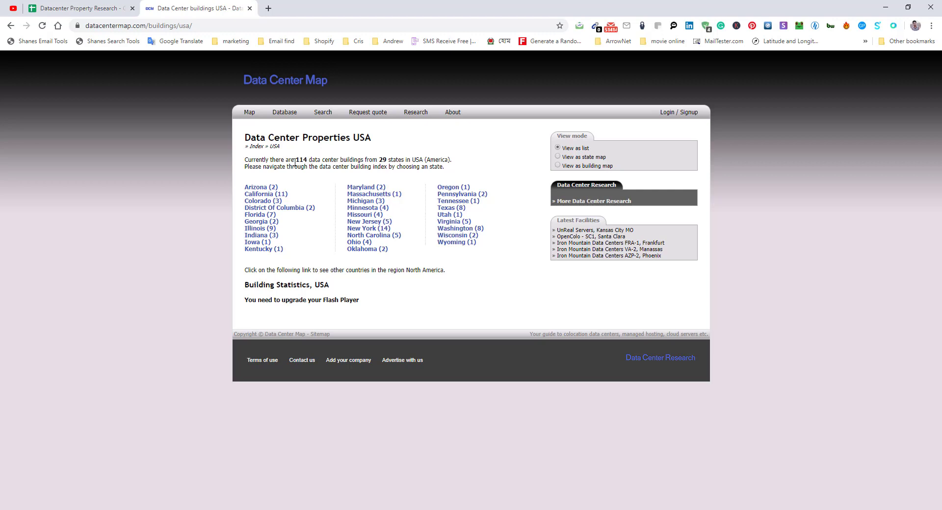
Glance at the spreadsheet, then open Arizona (2) and Phoenix (1) on Data Center Map.
left_click(109, 12)
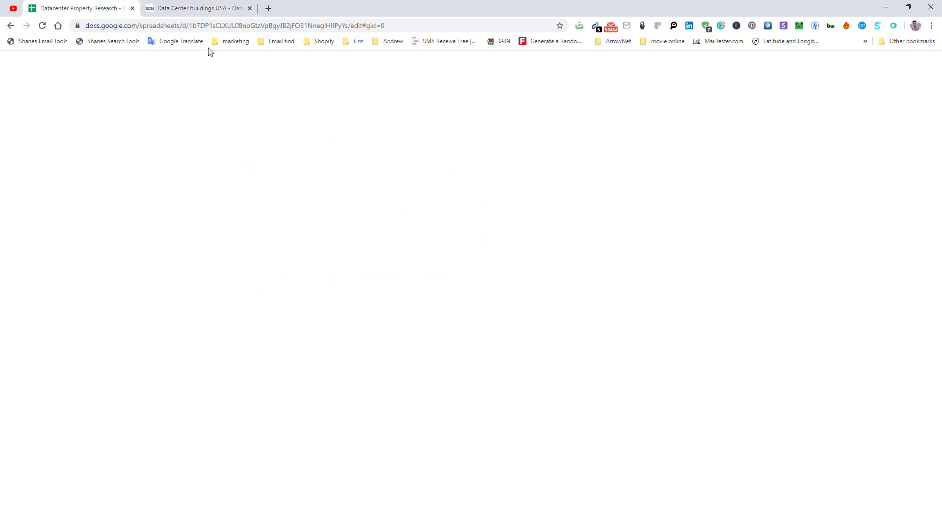
left_click(196, 9)
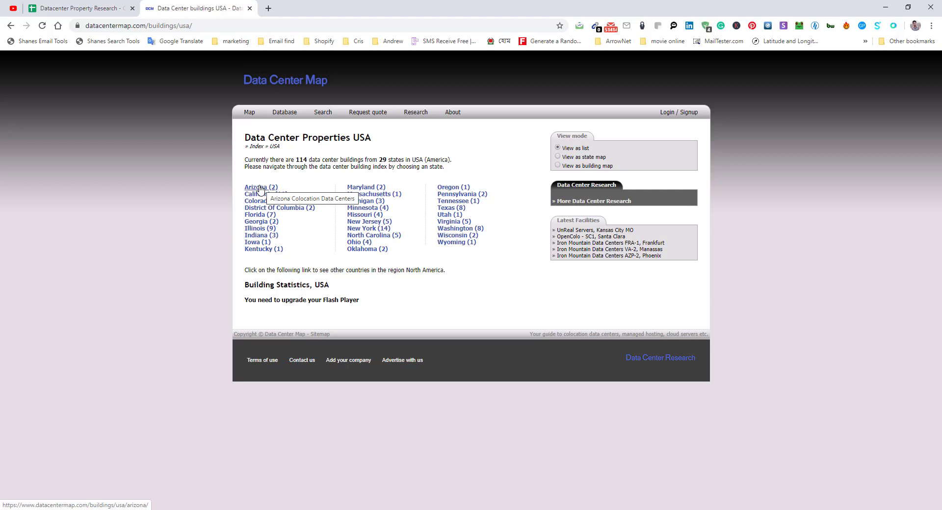
left_click(260, 188)
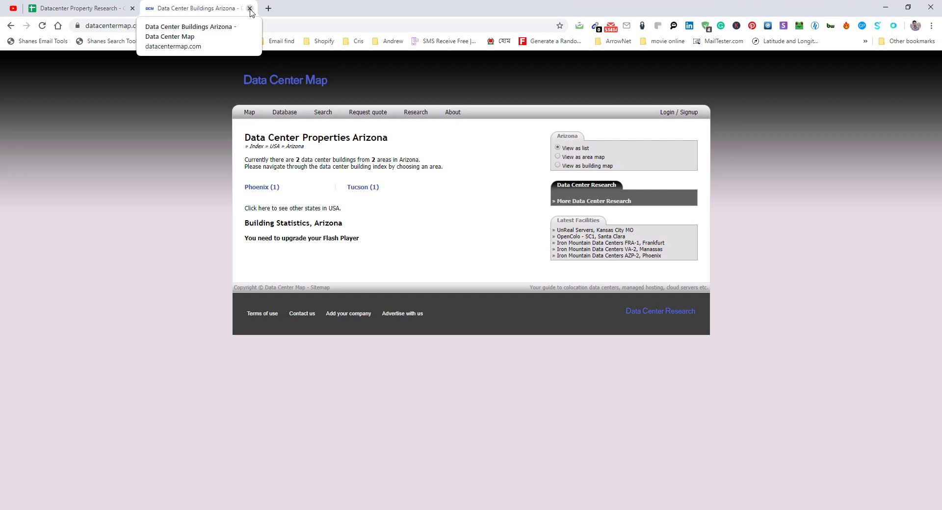
left_click(262, 187)
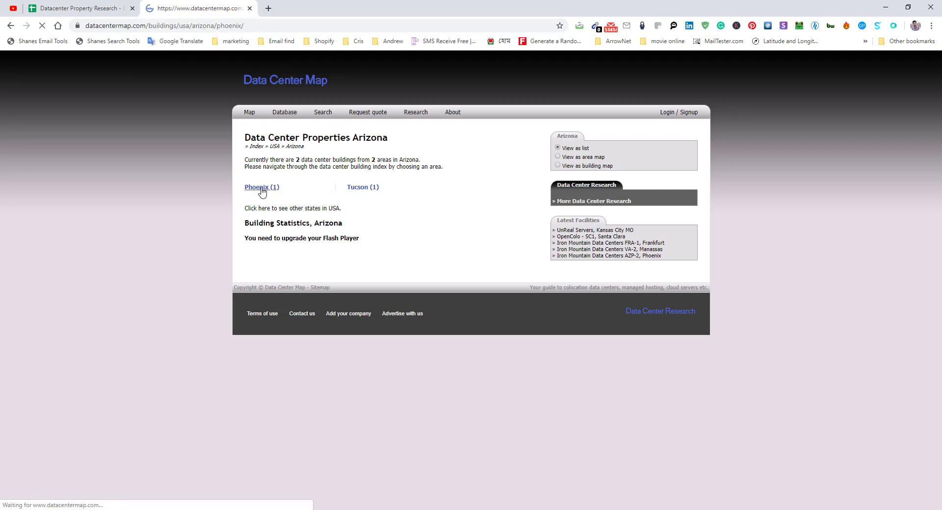
Check the Company Name–Zip header row against the Phoenix listing and select cell A2.
left_click(100, 8)
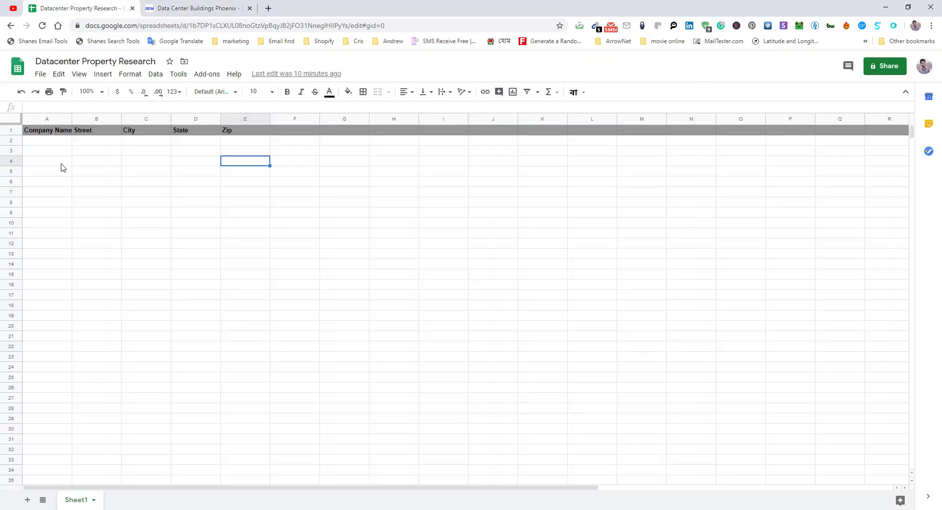
left_click(36, 131)
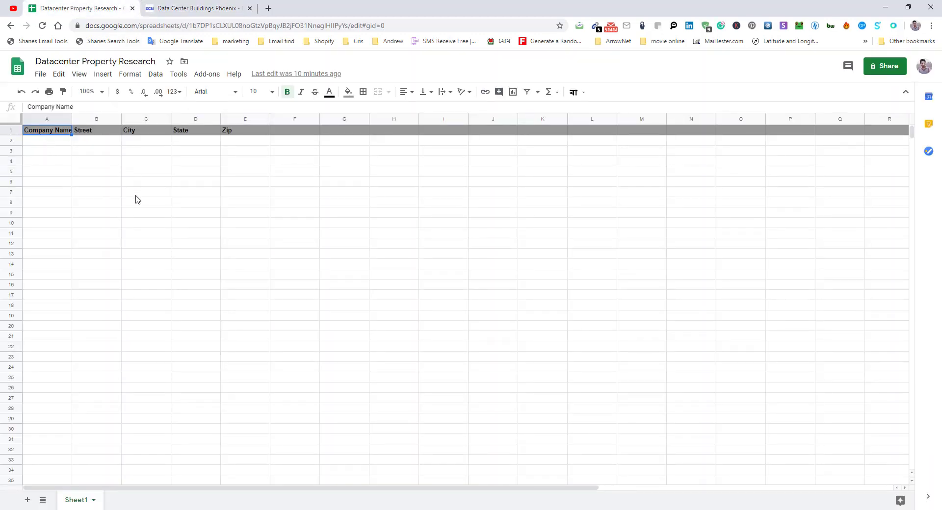
key("Right")
key("Right")
key("Right")
key("Right")
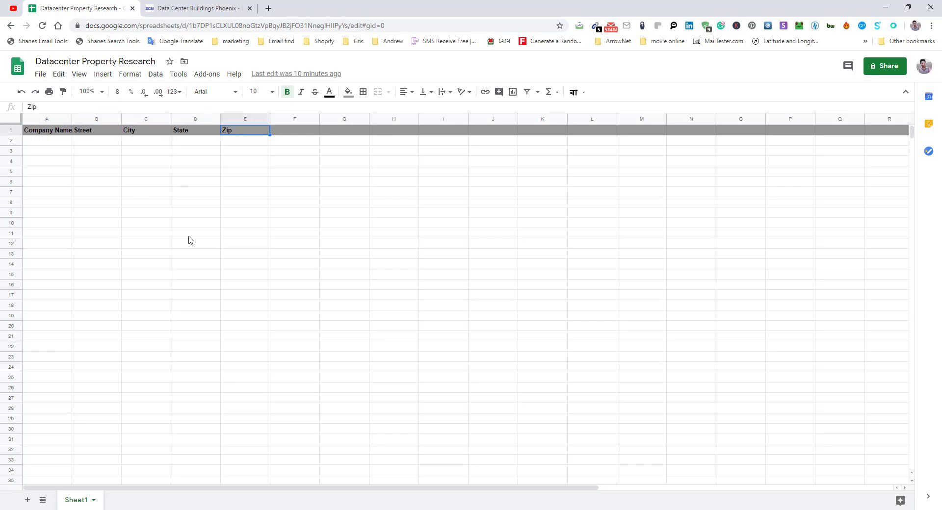
key("Left")
key("Left")
key("Left")
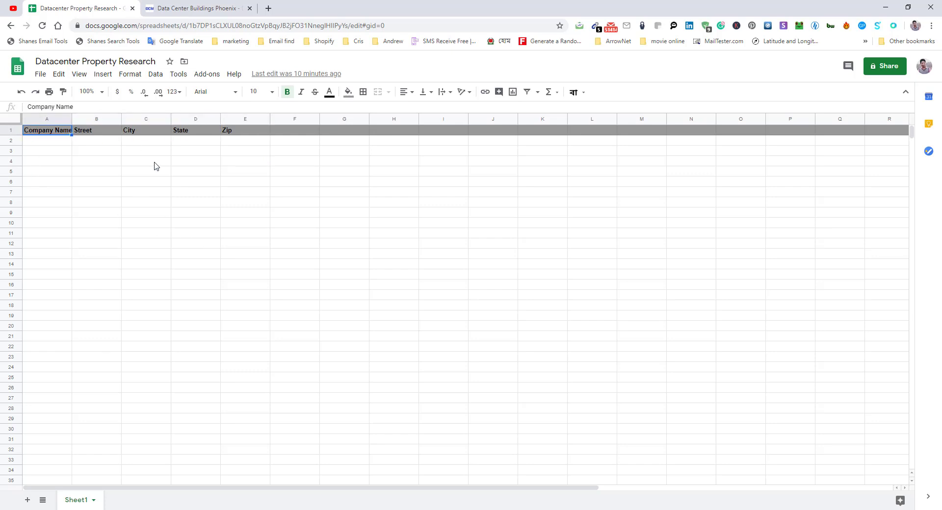
left_click(206, 4)
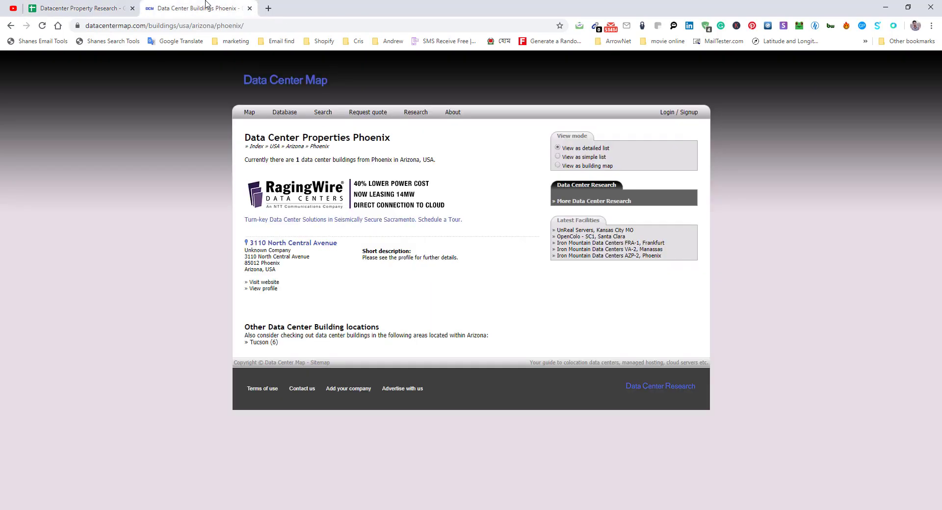
left_click(98, 5)
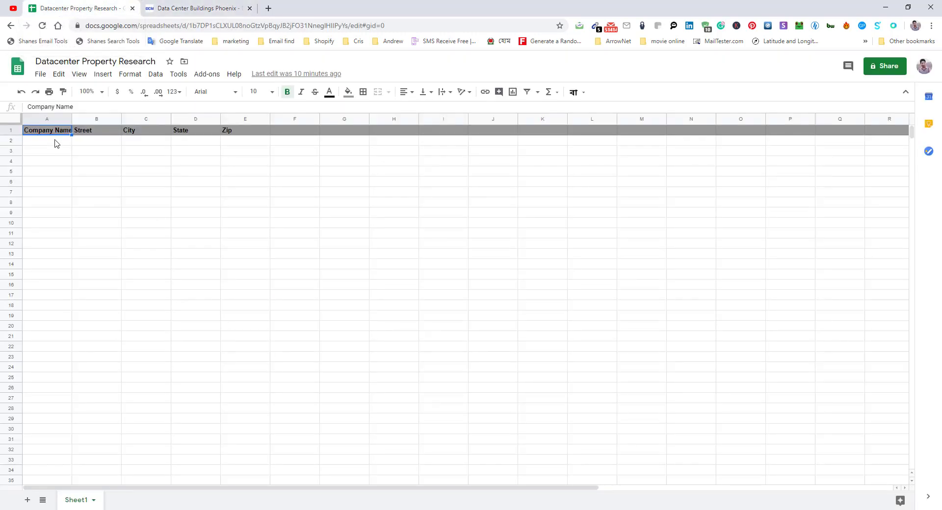
left_click(146, 4)
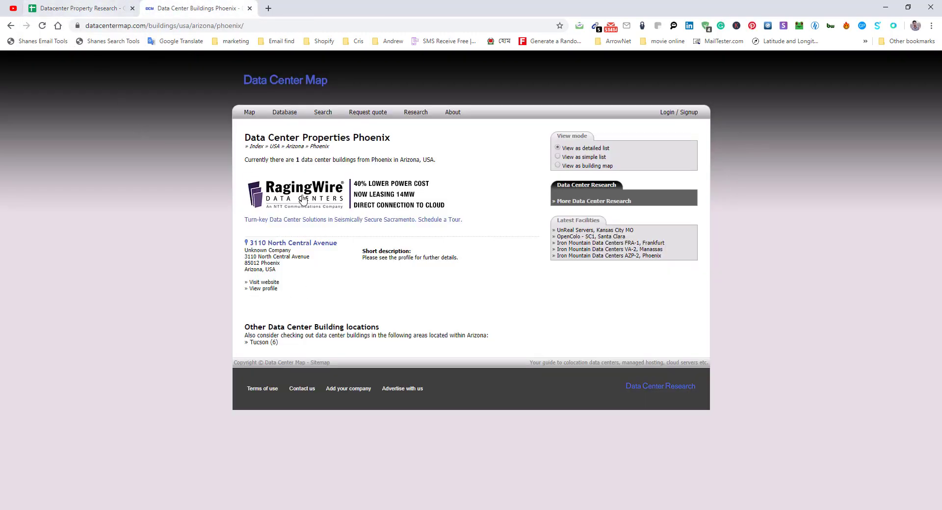
left_click(99, 7)
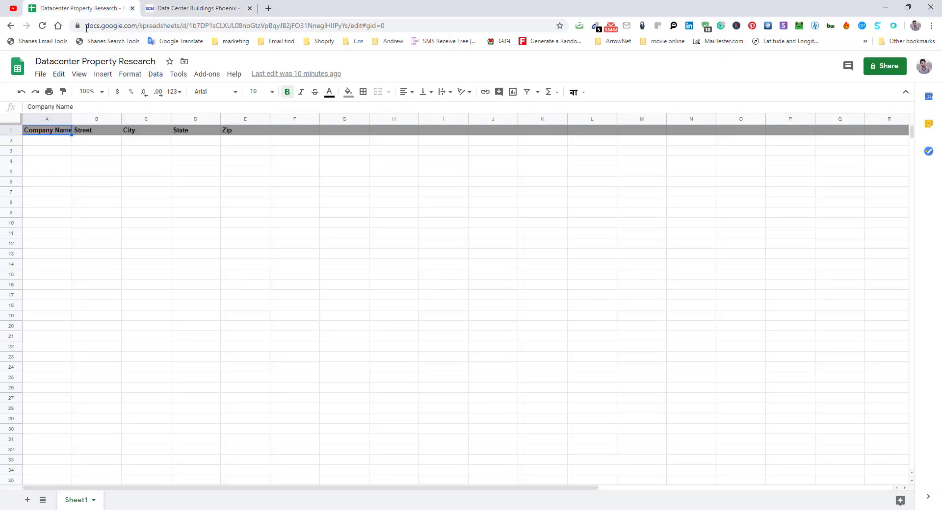
left_click(56, 145)
left_click(189, 6)
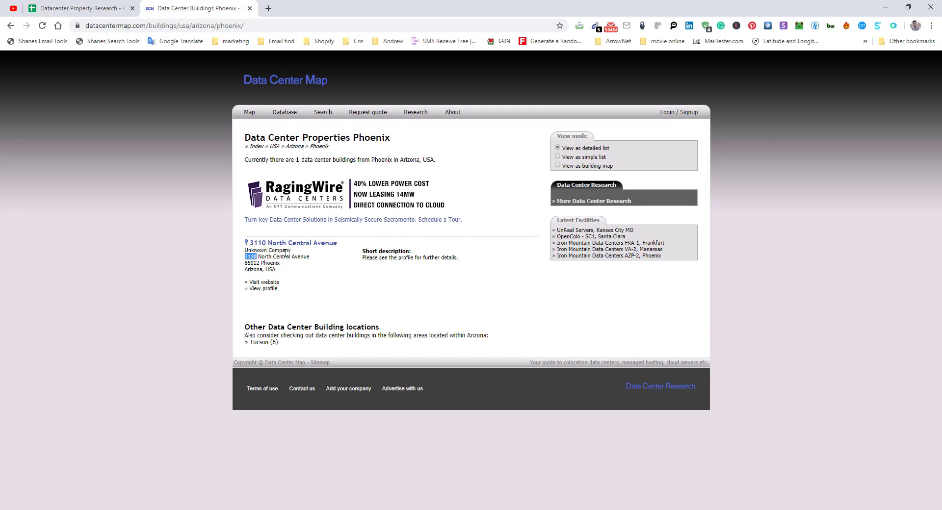
left_click_drag(285, 252, 313, 258)
key("ctrl+c")
left_click(69, 8)
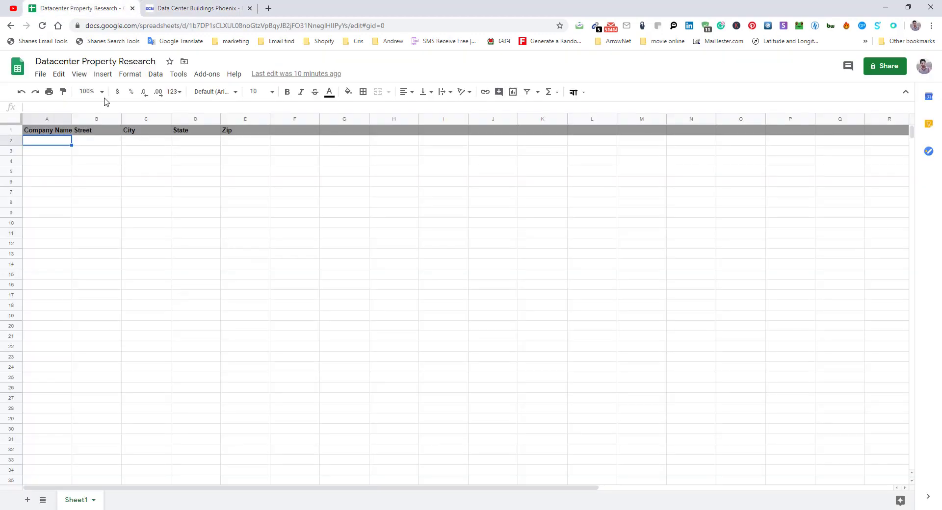
double_click(96, 142)
key("ctrl+v")
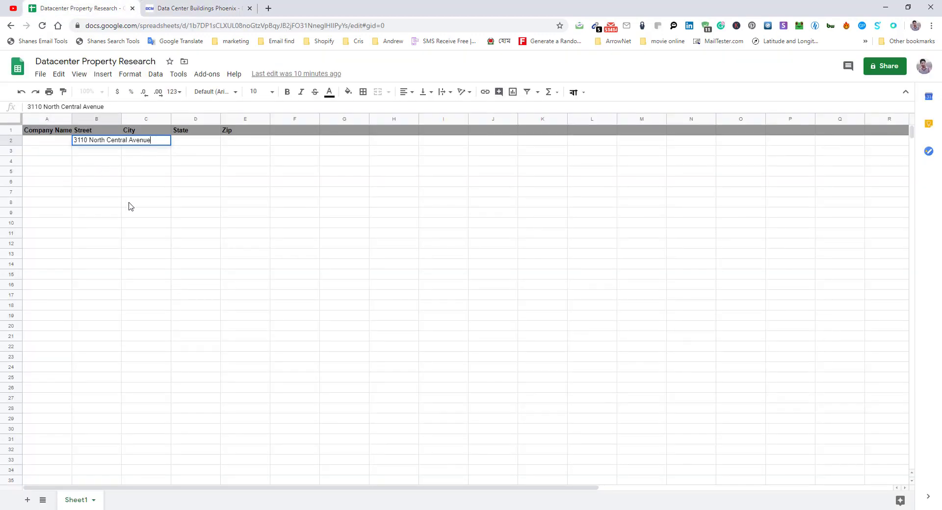
left_click(187, 8)
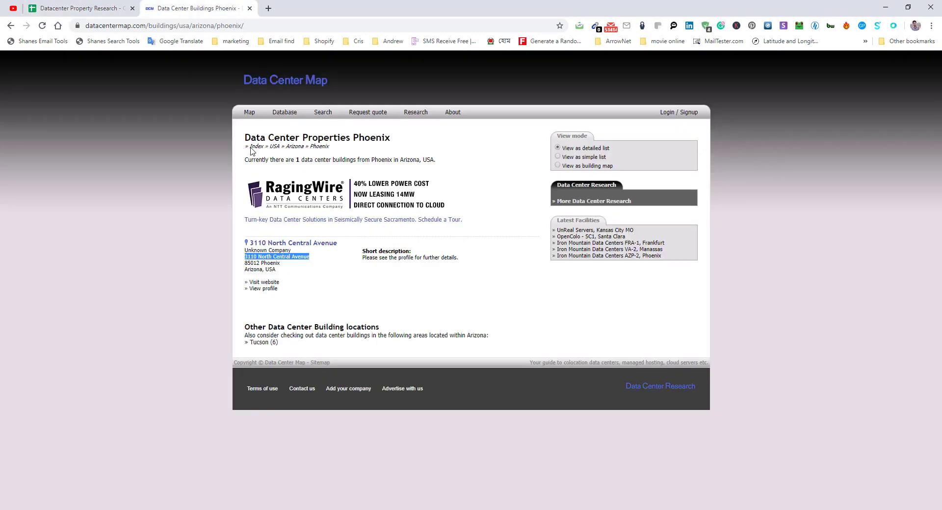
double_click(271, 264)
left_click(88, 2)
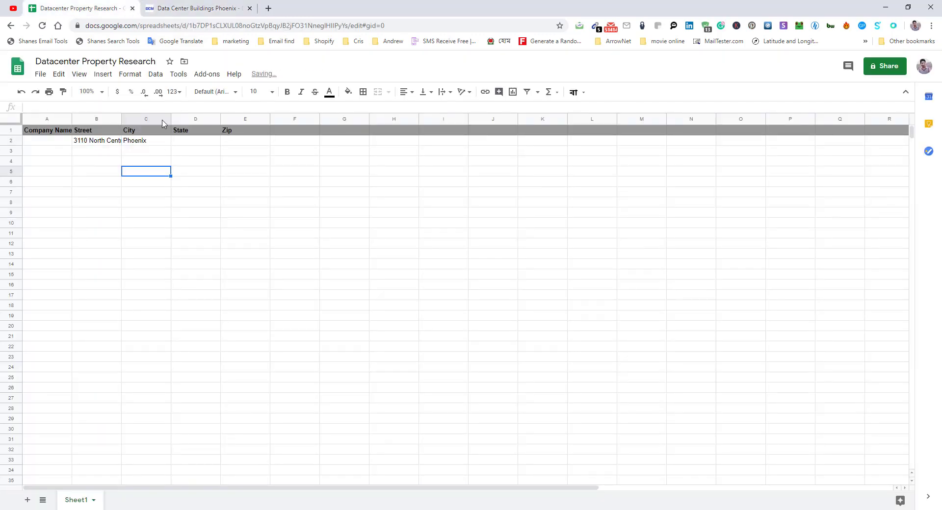
Enter Arizona in D2 and zip 85012 in E2, then select B3 for the next building.
left_click(193, 6)
double_click(254, 270)
key("ctrl+c")
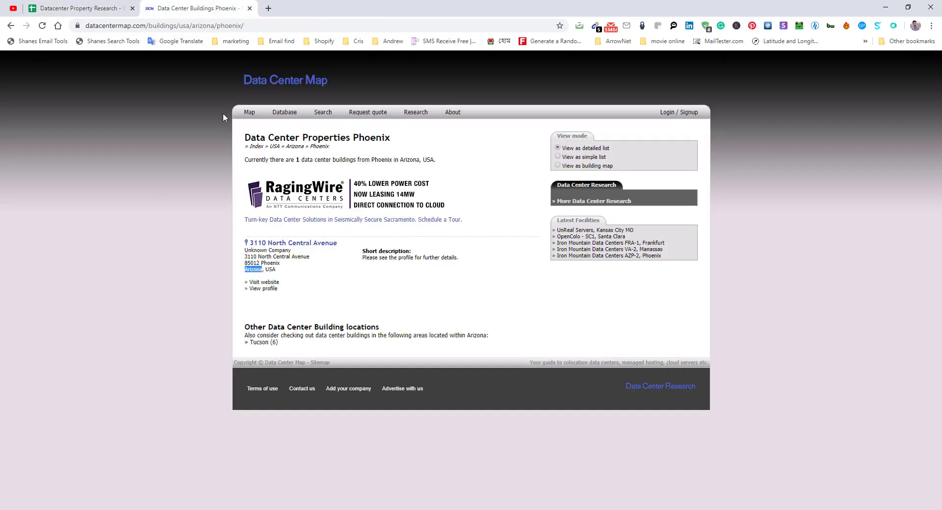
left_click(113, 5)
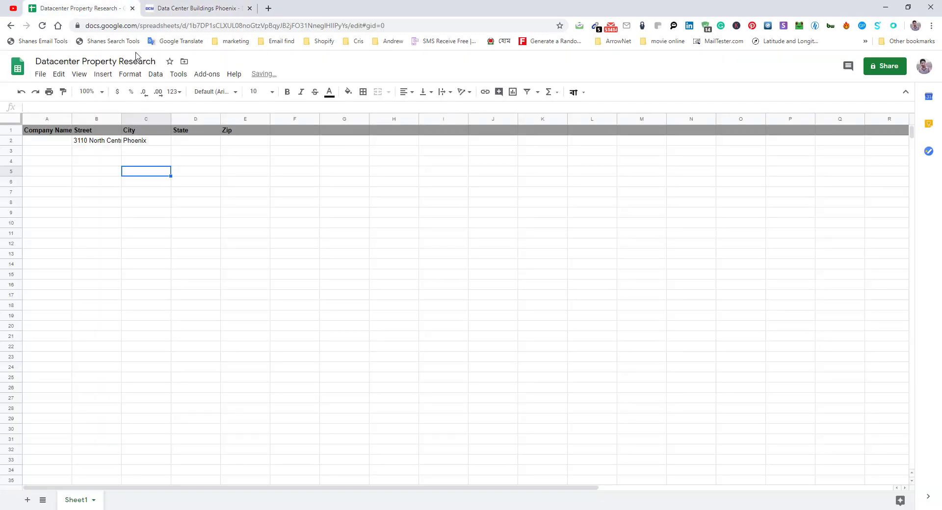
left_click(186, 145)
key("ctrl+v")
left_click(193, 8)
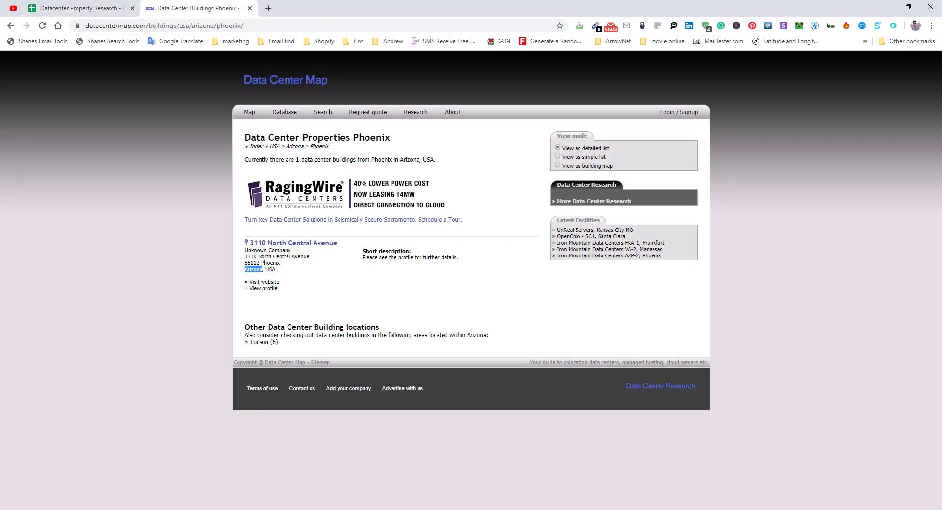
double_click(253, 263)
key("ctrl+c")
left_click(84, 4)
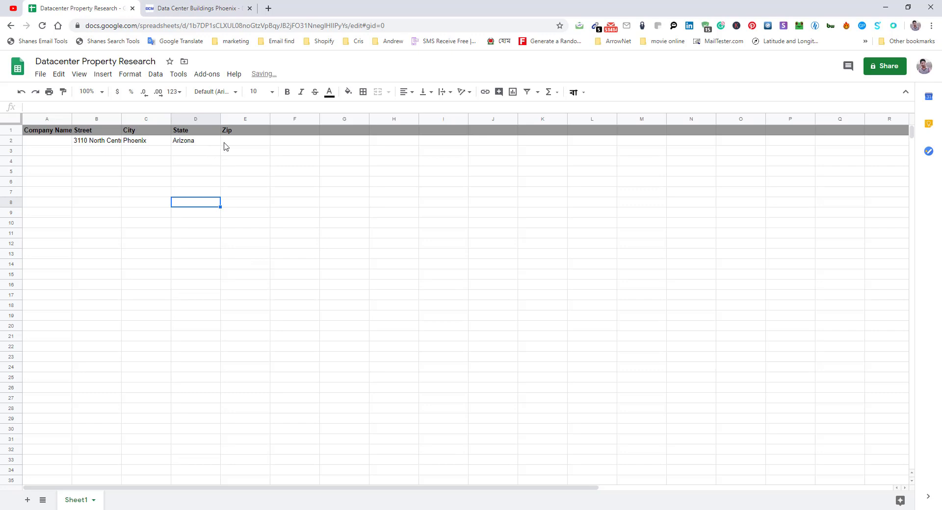
key("ctrl+v")
left_click(246, 212)
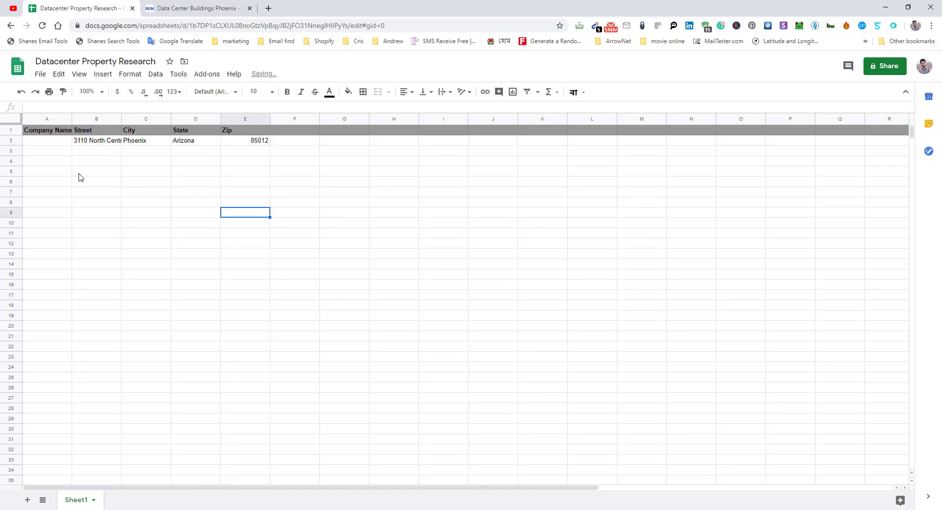
left_click(91, 154)
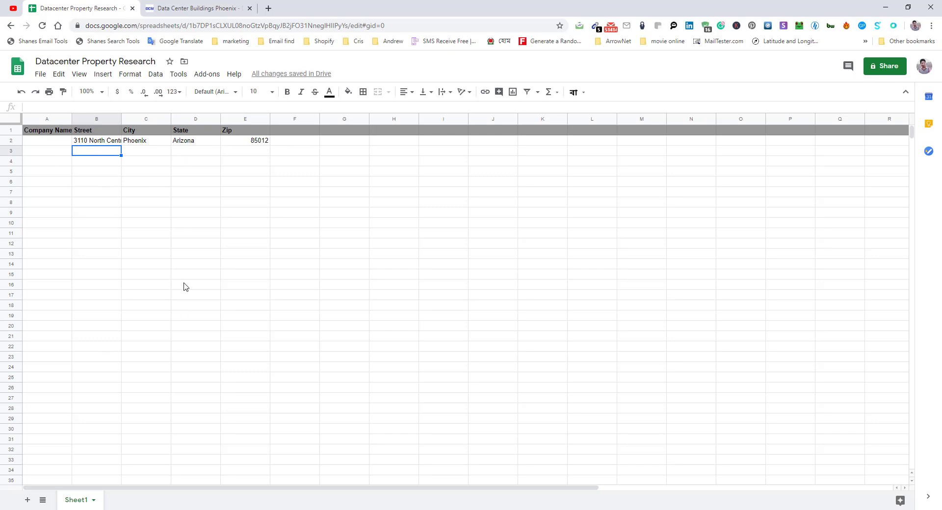
left_click(176, 8)
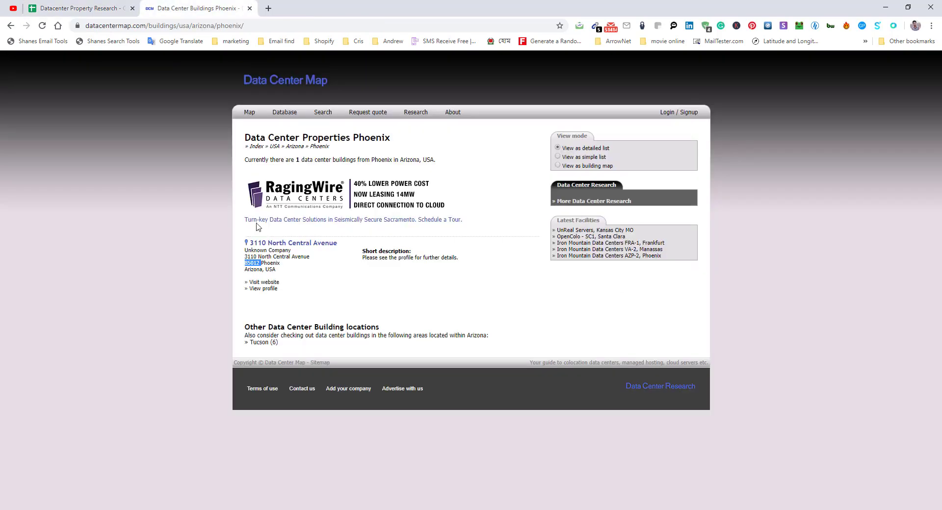
left_click(10, 25)
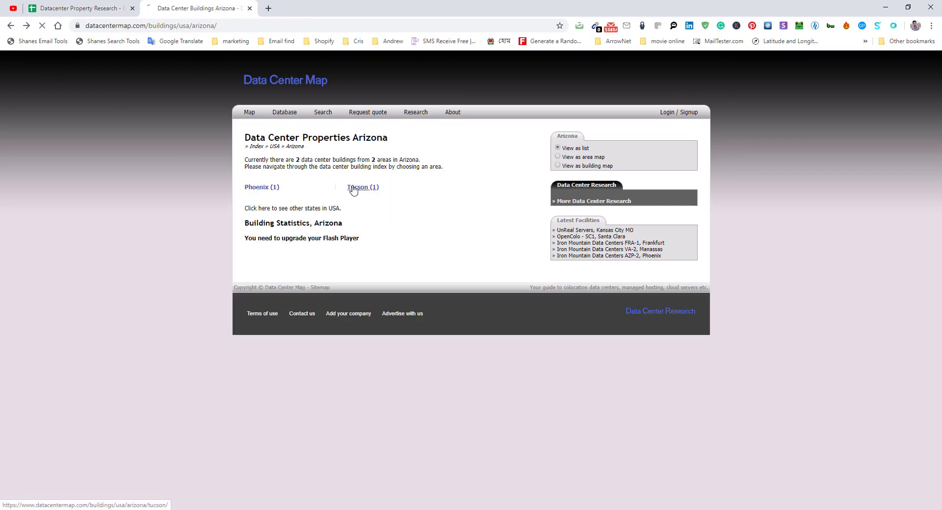
left_click(362, 187)
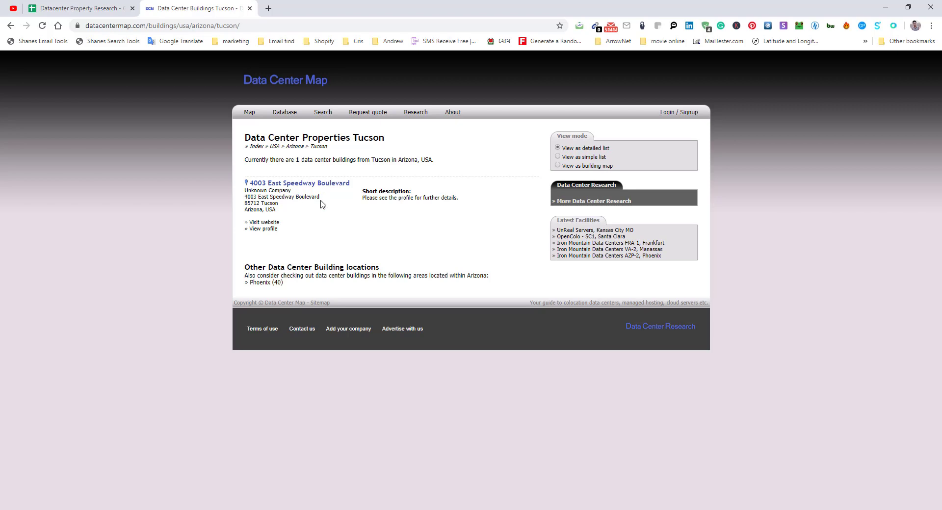
left_click_drag(320, 197, 265, 197)
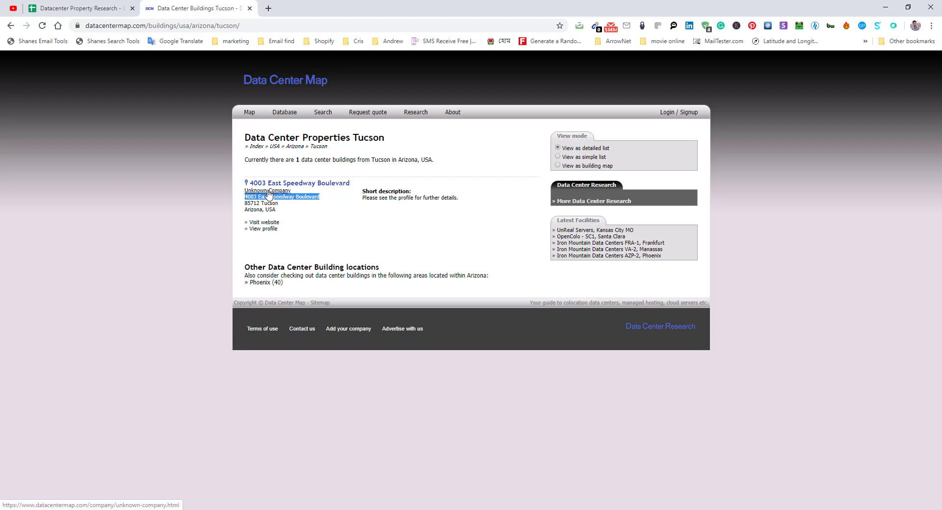
left_click(81, 9)
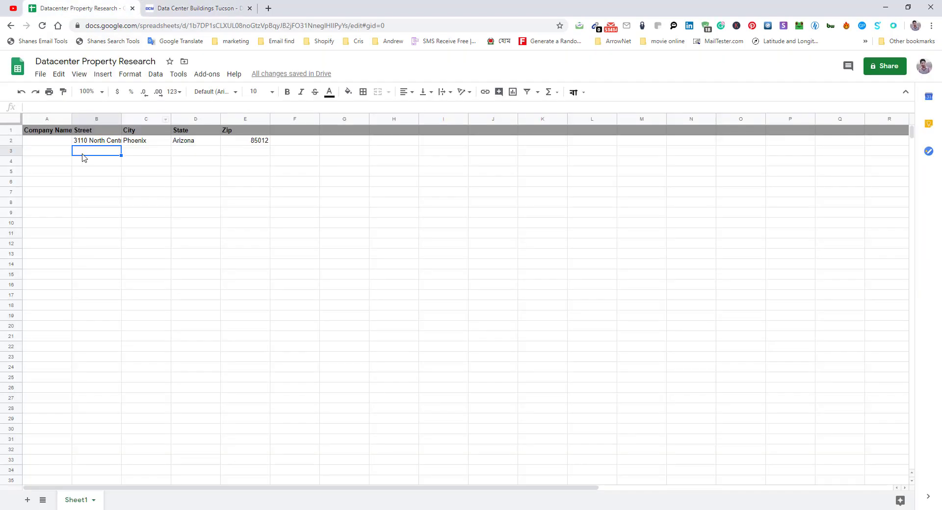
key("ctrl+v")
left_click(116, 203)
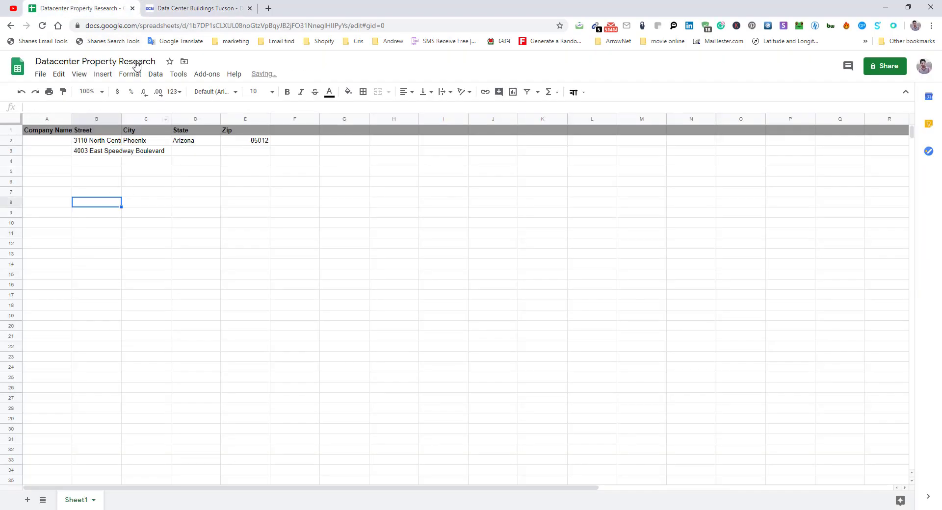
left_click(213, 7)
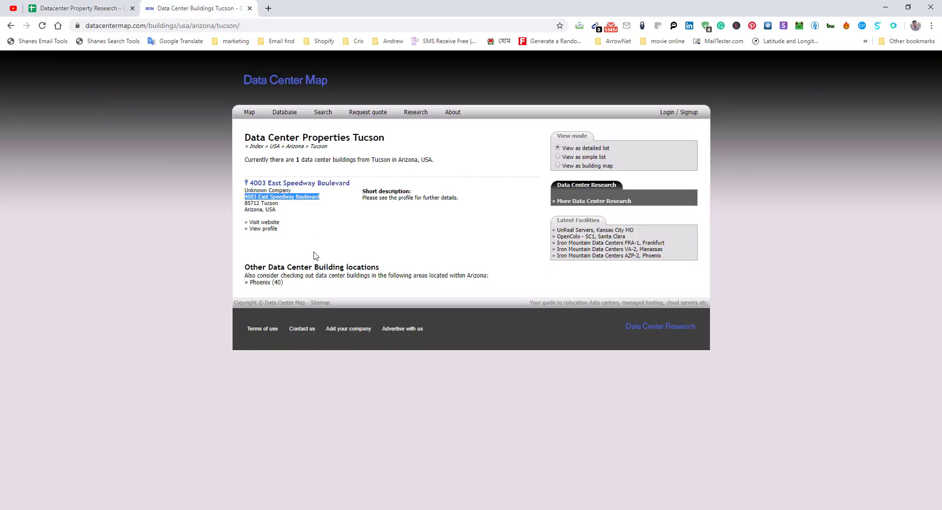
double_click(252, 203)
key("ctrl+c")
left_click(81, 8)
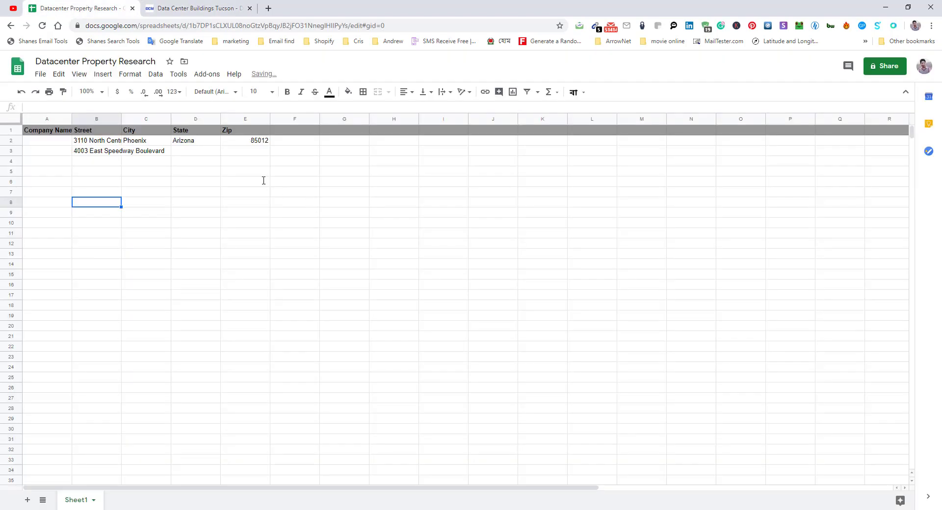
left_click(249, 151)
key("ctrl+v")
Fill C3 with Tucson, copy Arizona from D2 into D3, and return to the Arizona page.
left_click(196, 8)
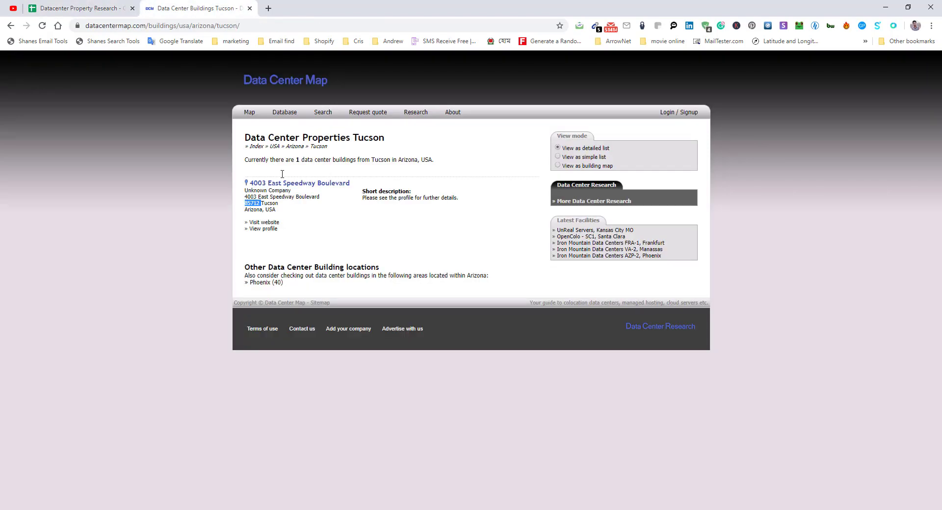
double_click(269, 203)
left_click(123, 8)
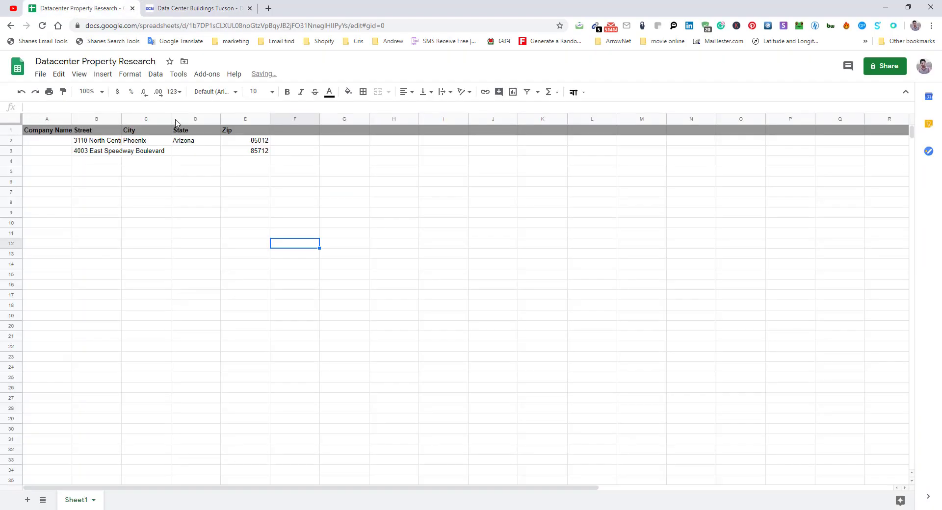
left_click(147, 151)
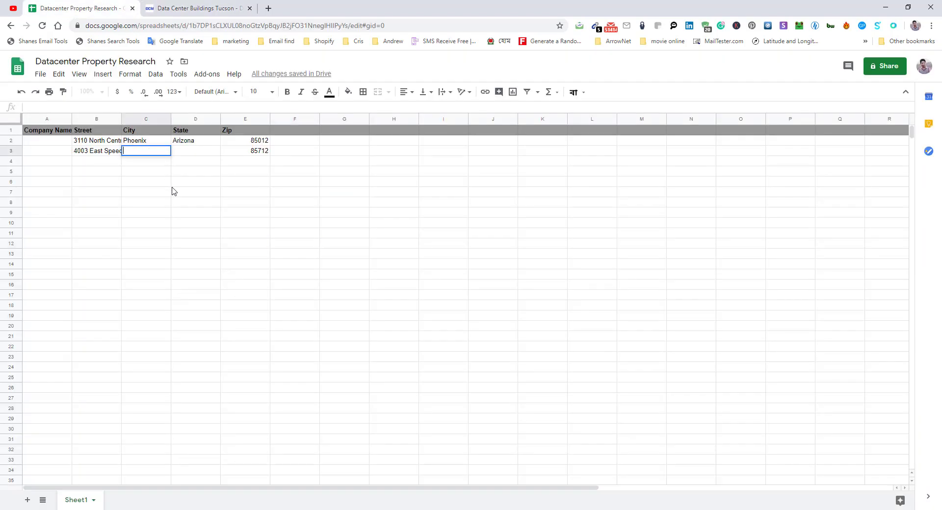
key("ctrl+v")
left_click(191, 141)
key("ctrl+c")
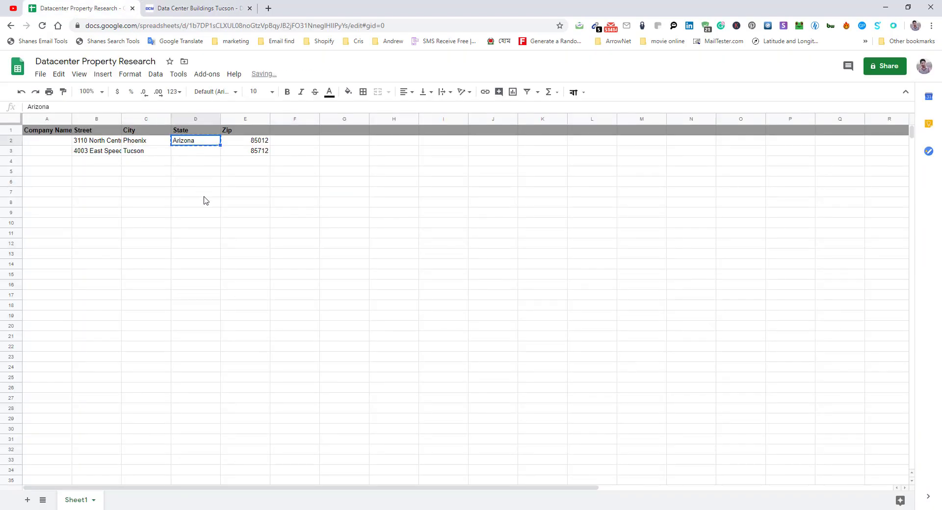
key("Down")
key("ctrl+v")
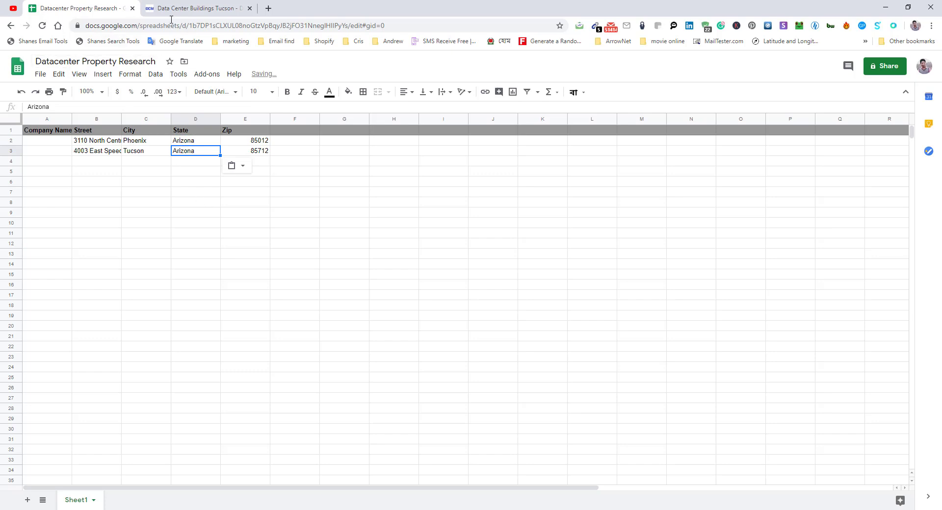
left_click(174, 8)
left_click(12, 26)
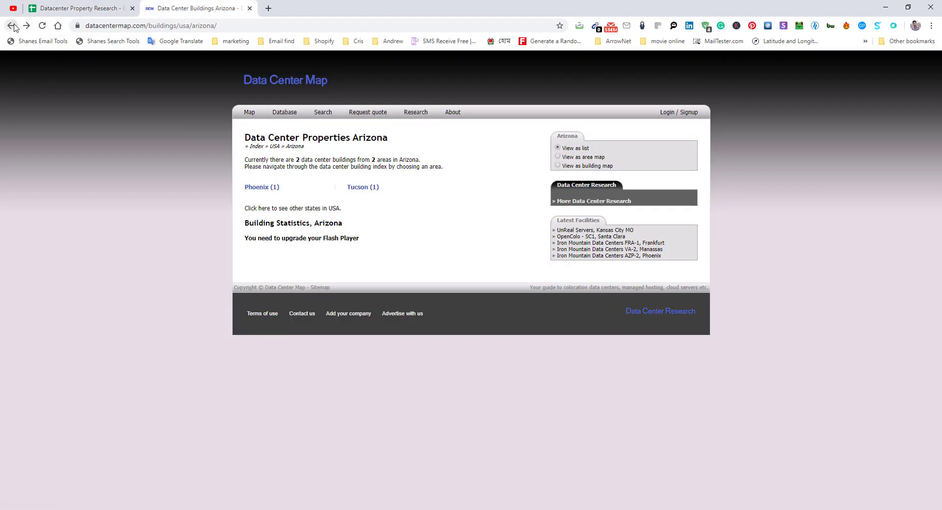
Go from the USA list to California, then Los Angeles, and select Downtown Properties Holdings, LLC.
left_click(12, 26)
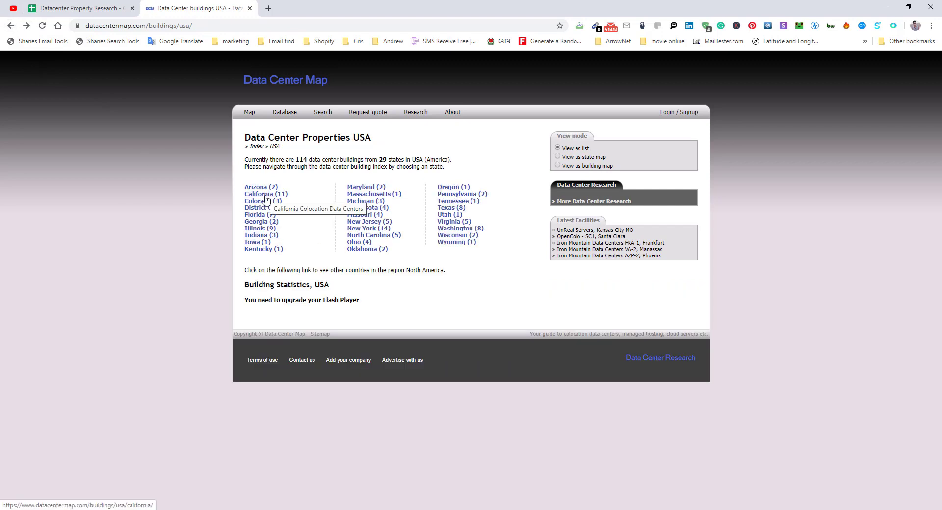
left_click(266, 198)
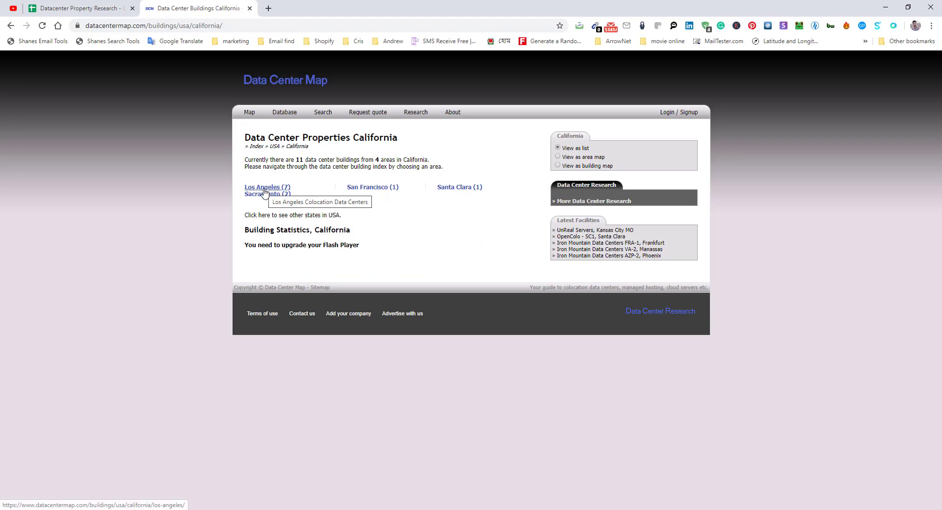
left_click(265, 193)
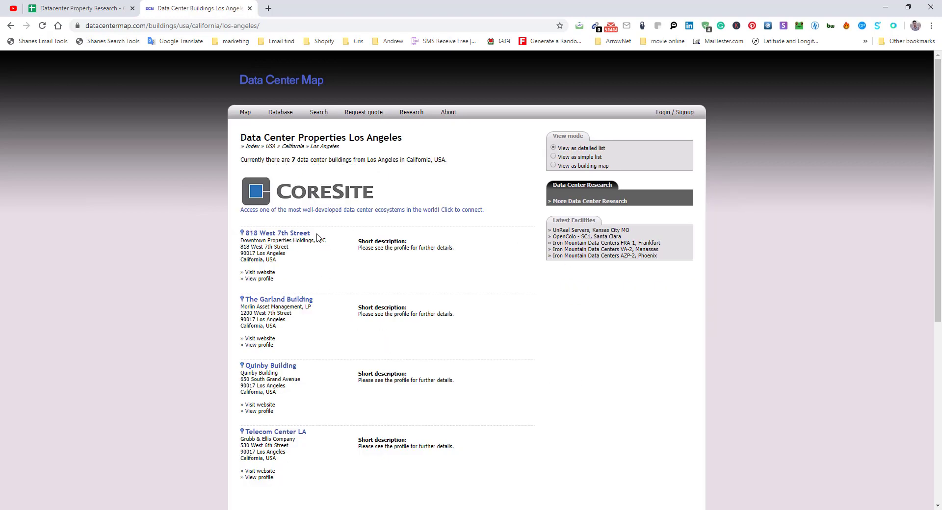
left_click_drag(331, 243, 241, 243)
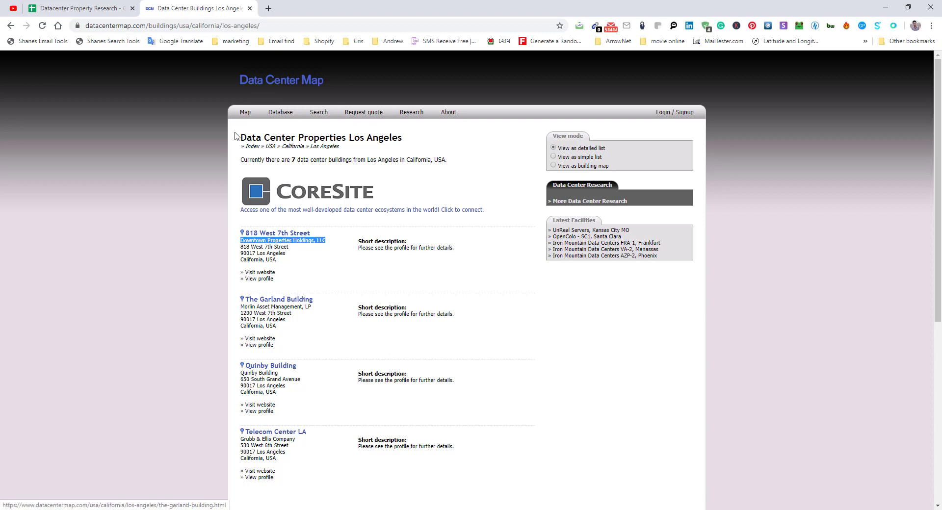
Paste Downtown Properties Holdings, LLC into cell A4 as the company.
left_click(80, 8)
double_click(51, 165)
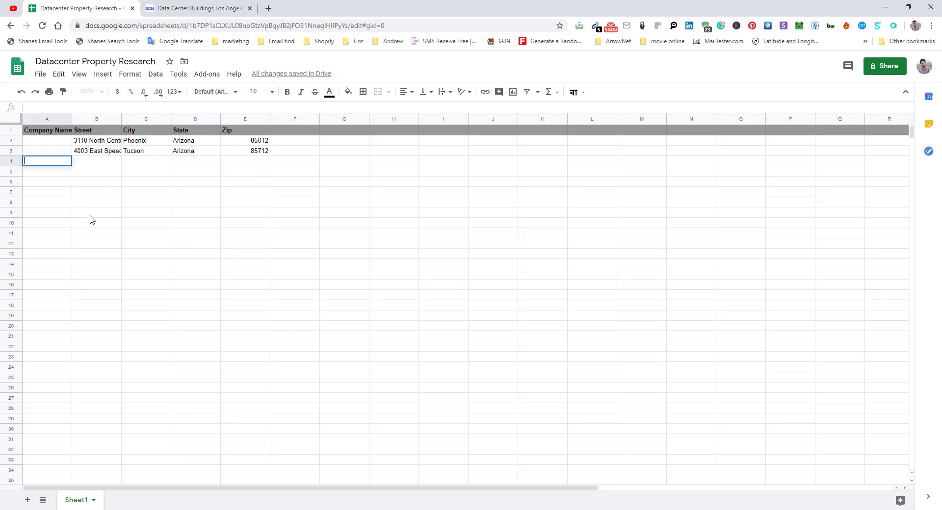
key("ctrl+v")
left_click(168, 255)
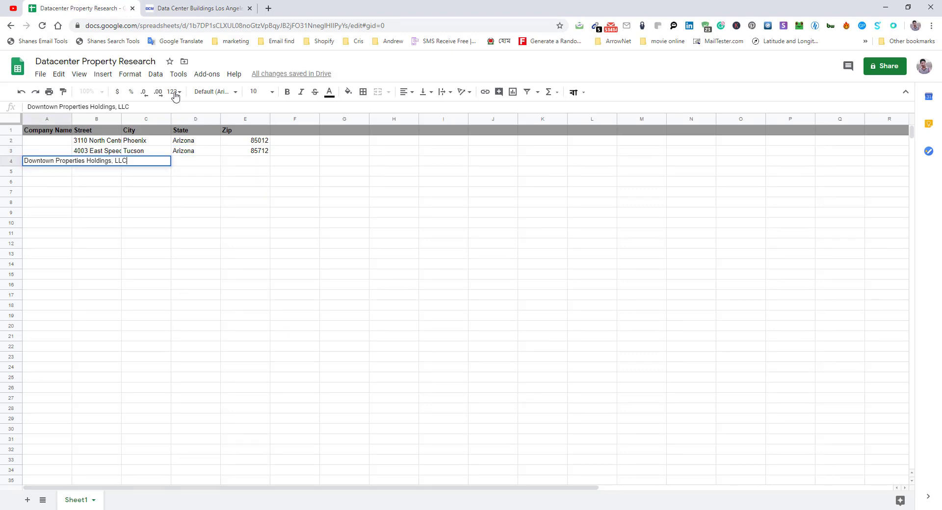
left_click(206, 8)
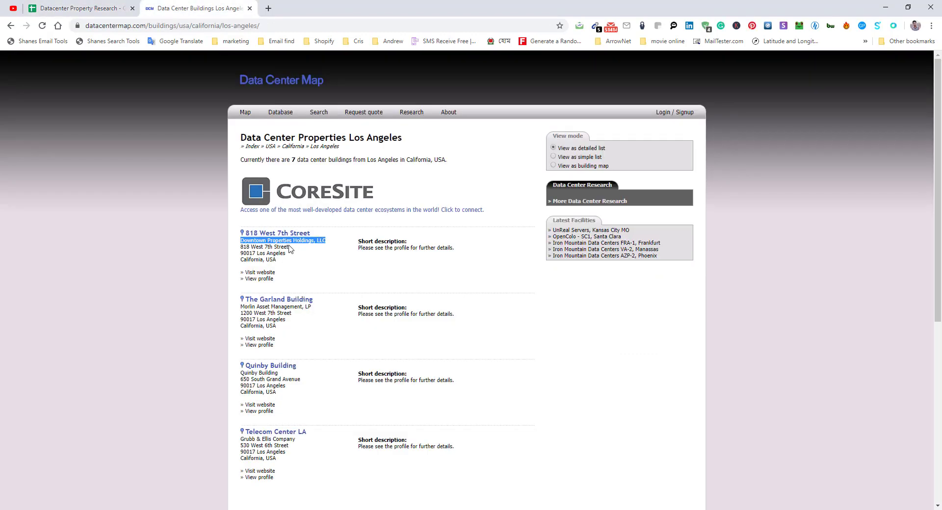
left_click_drag(289, 247, 241, 246)
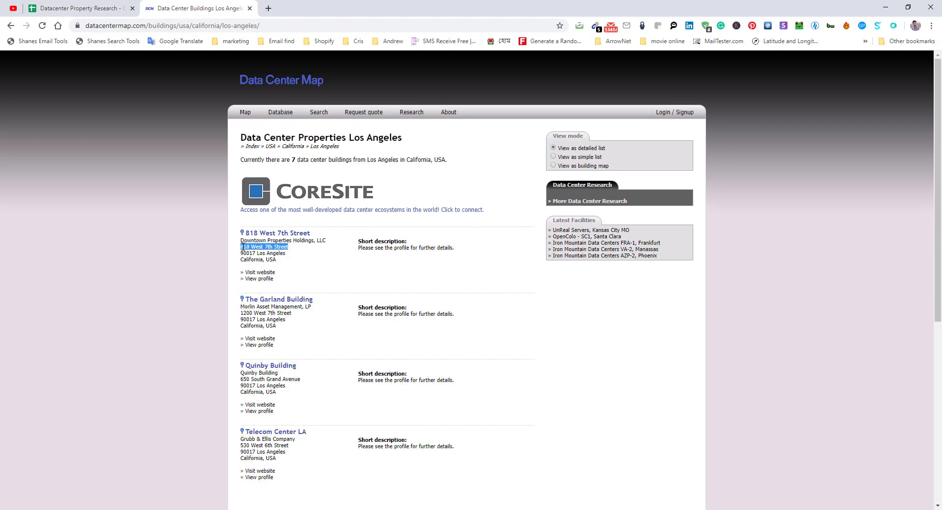
left_click(111, 6)
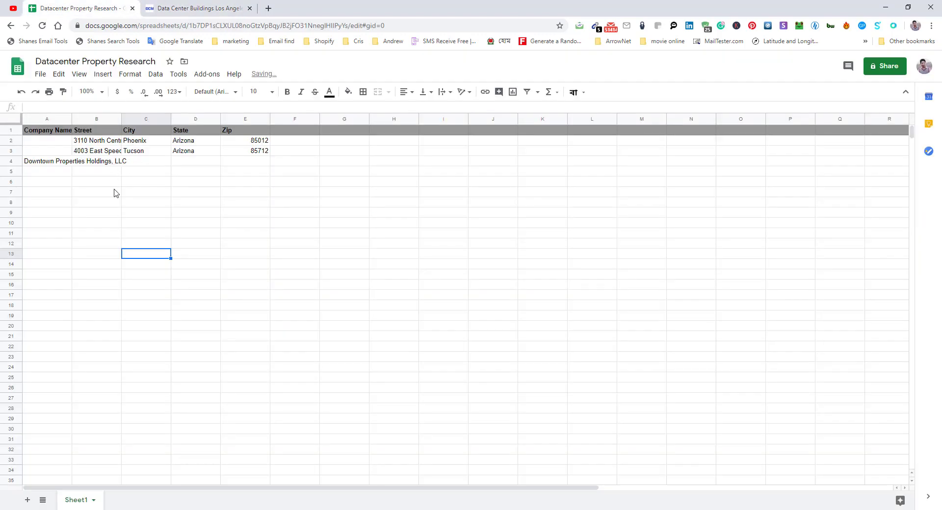
left_click(97, 161)
key("ctrl+v")
key("Return")
Copy the zip code 90017 from the listing into E4.
left_click(197, 8)
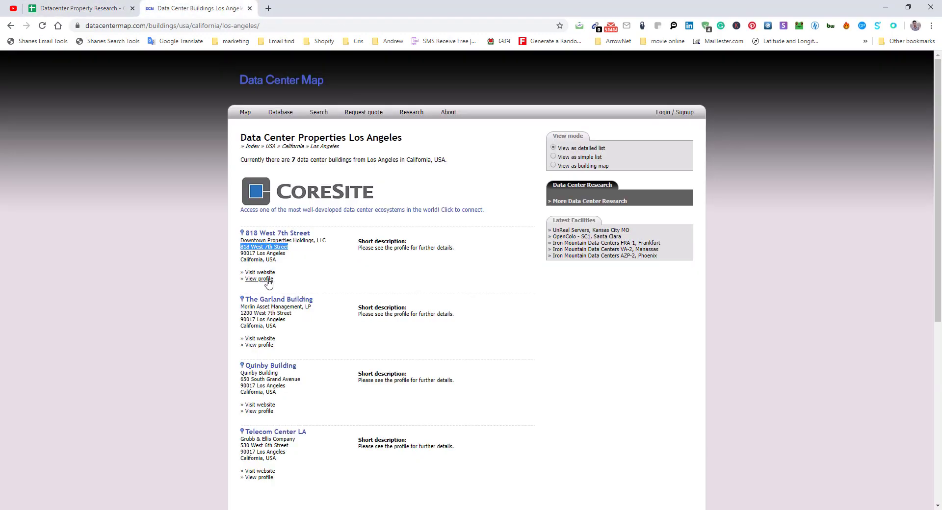
double_click(248, 253)
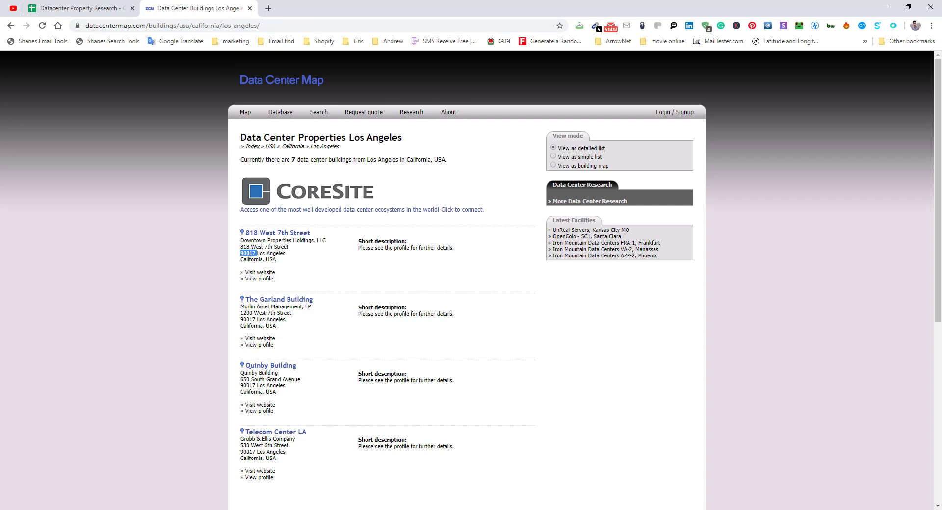
left_click(84, 9)
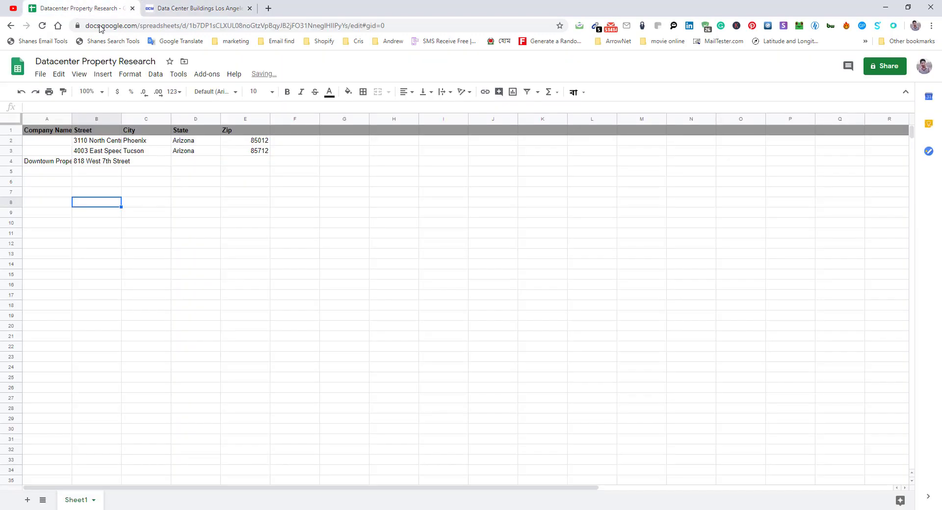
left_click(251, 163)
key("ctrl+v")
left_click(239, 212)
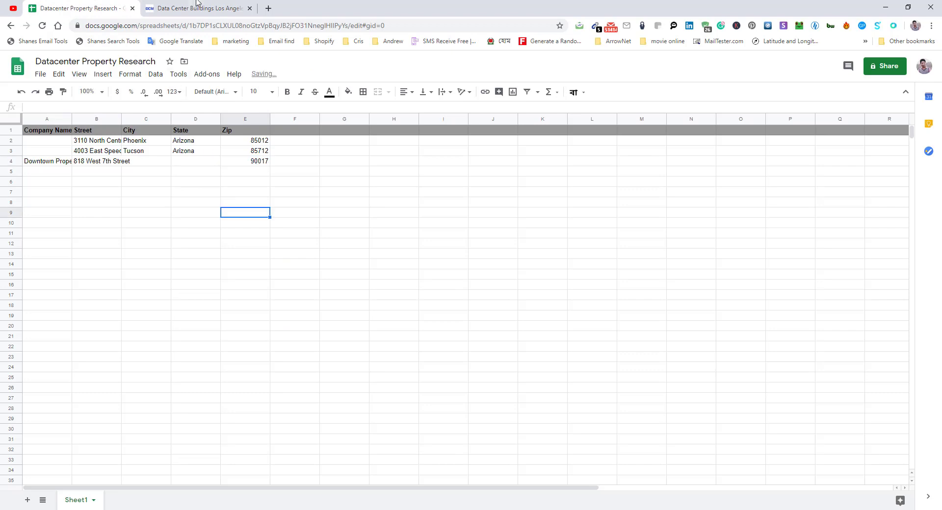
Copy the city Los Angeles from the listing into C4.
left_click(196, 8)
left_click_drag(257, 253, 285, 253)
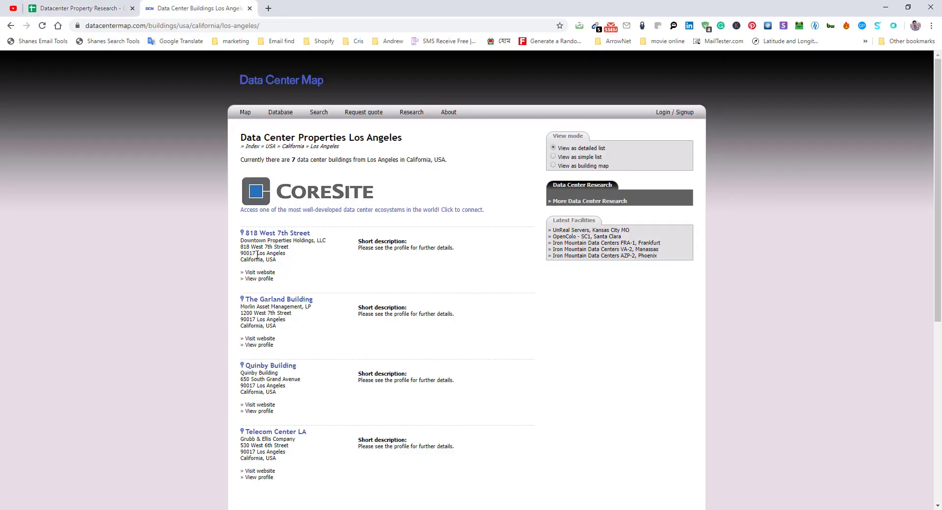
left_click(110, 9)
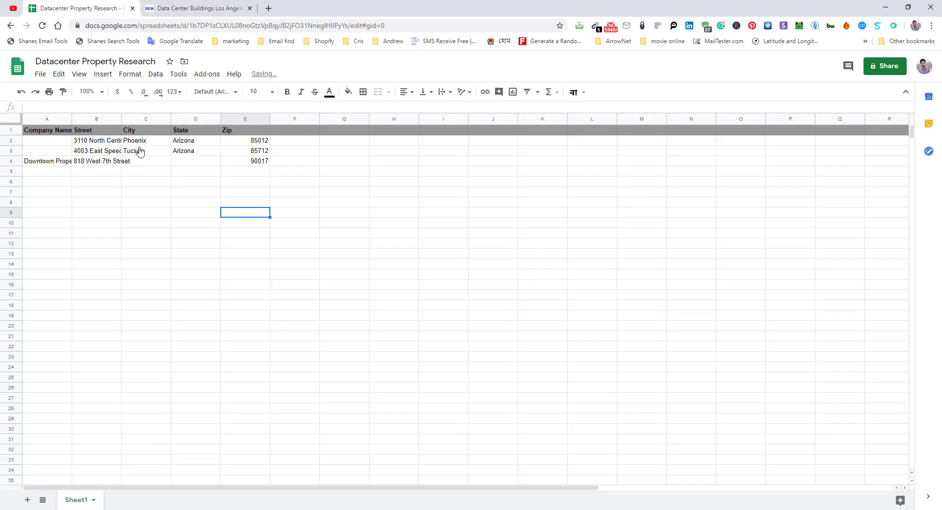
left_click(133, 166)
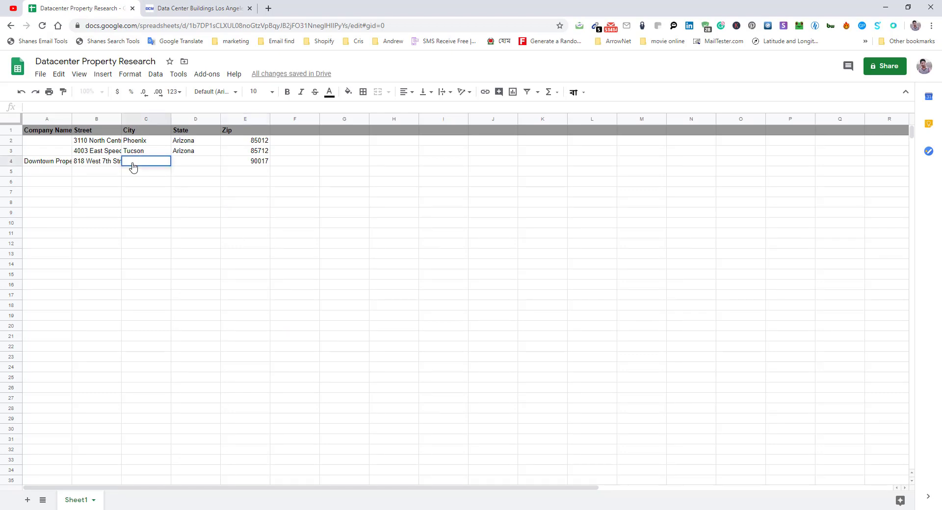
key("ctrl+v")
left_click(147, 194)
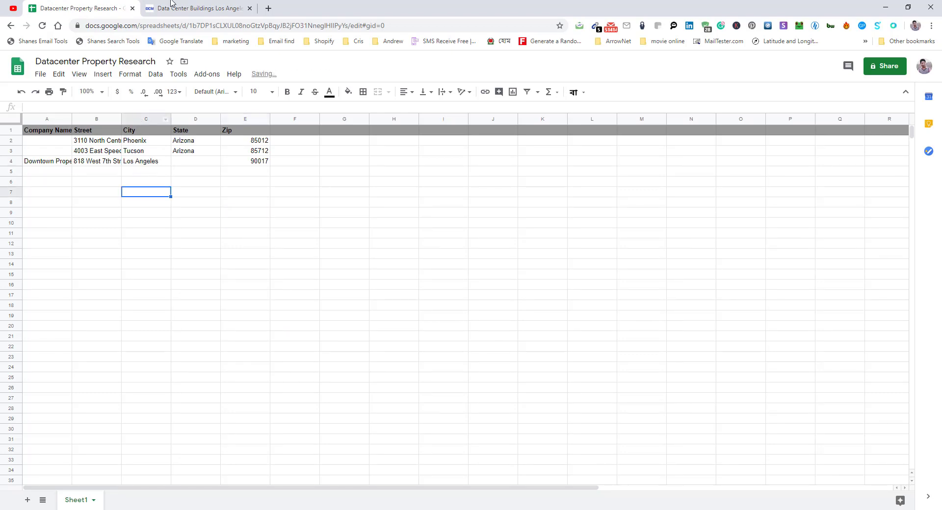
Copy the state California from the listing into D4.
left_click(173, 4)
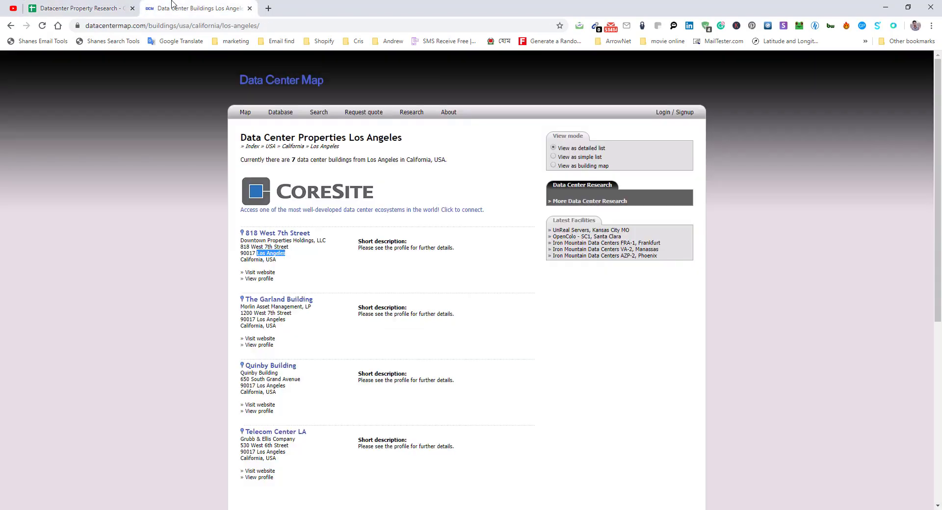
double_click(253, 260)
left_click(83, 4)
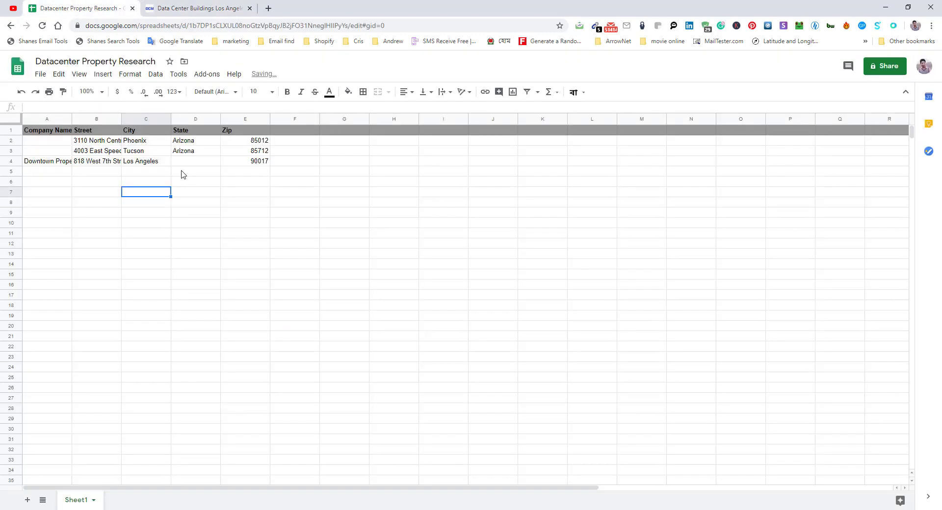
key("ctrl+v")
Copy the next building's owner, Morlin Asset Management, LP, from the listing.
left_click(204, 204)
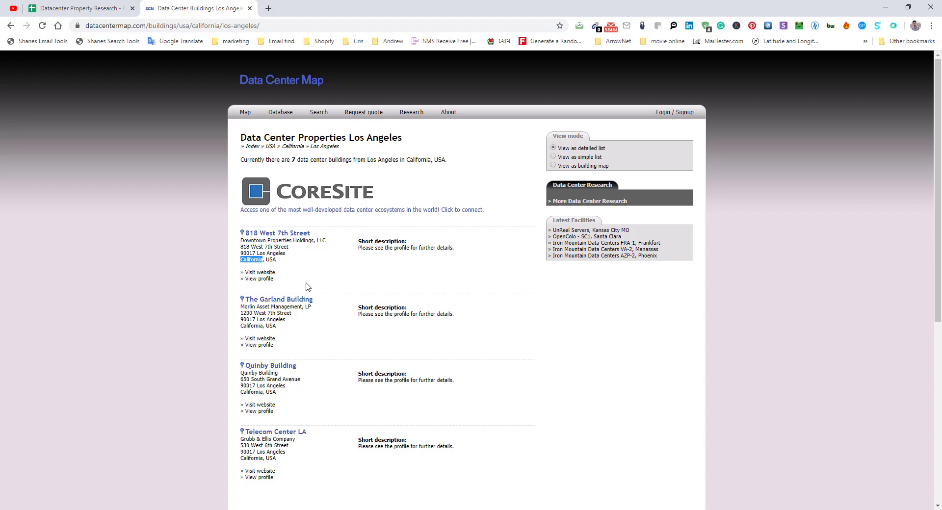
left_click_drag(311, 308, 240, 307)
key("ctrl+c")
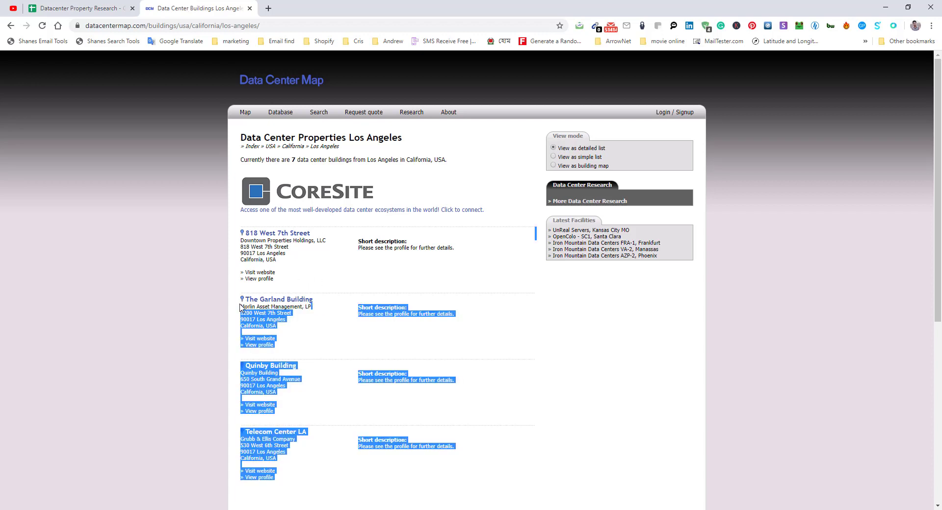
left_click(92, 6)
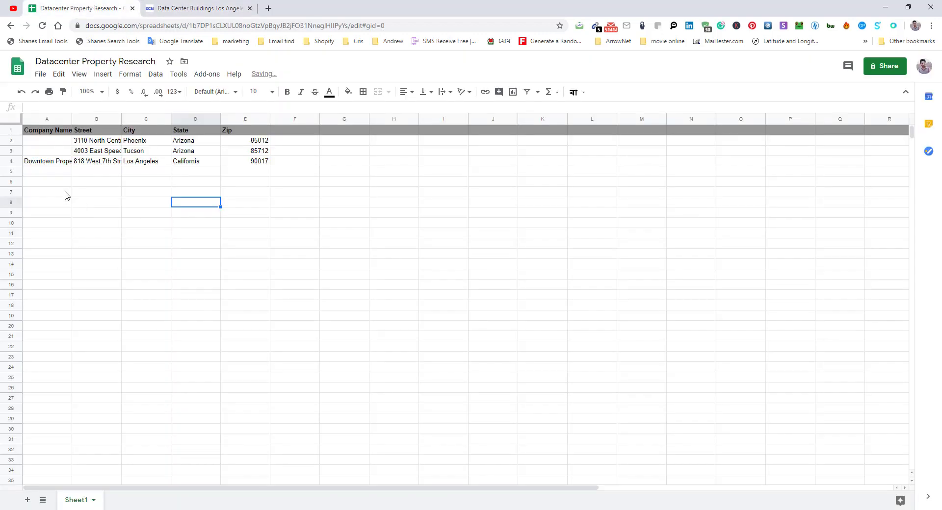
Enter Morlin Asset Management, LP in A5 and 1200 West 7th Street in B5.
left_click(59, 171)
key("ctrl+v")
left_click(143, 295)
left_click(196, 7)
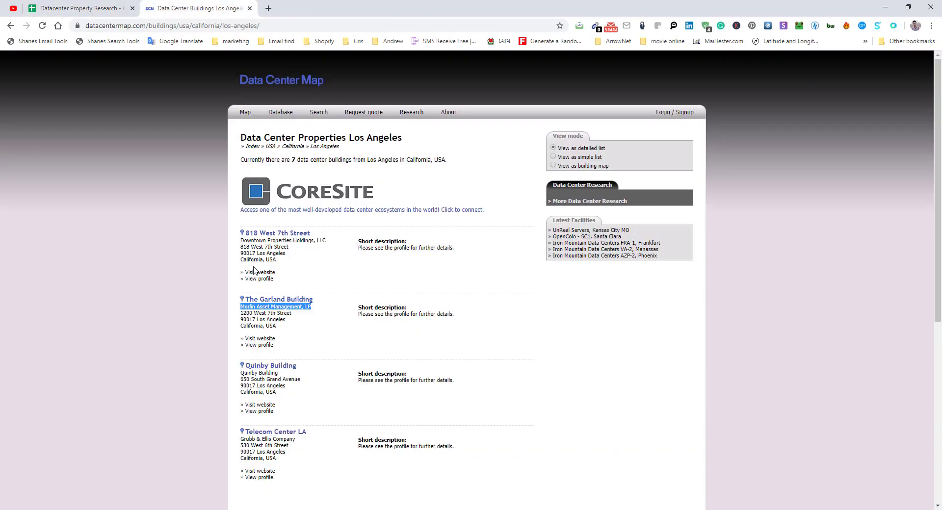
left_click_drag(292, 313, 241, 312)
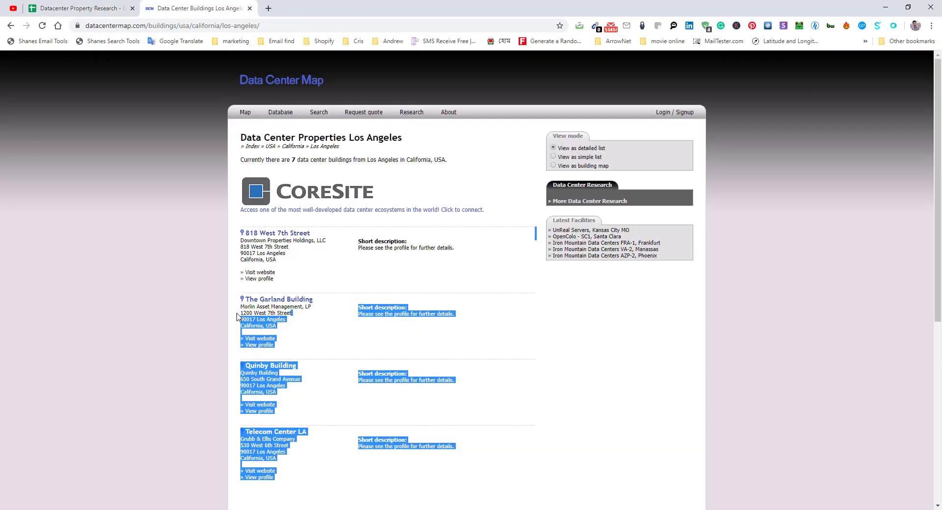
left_click(113, 2)
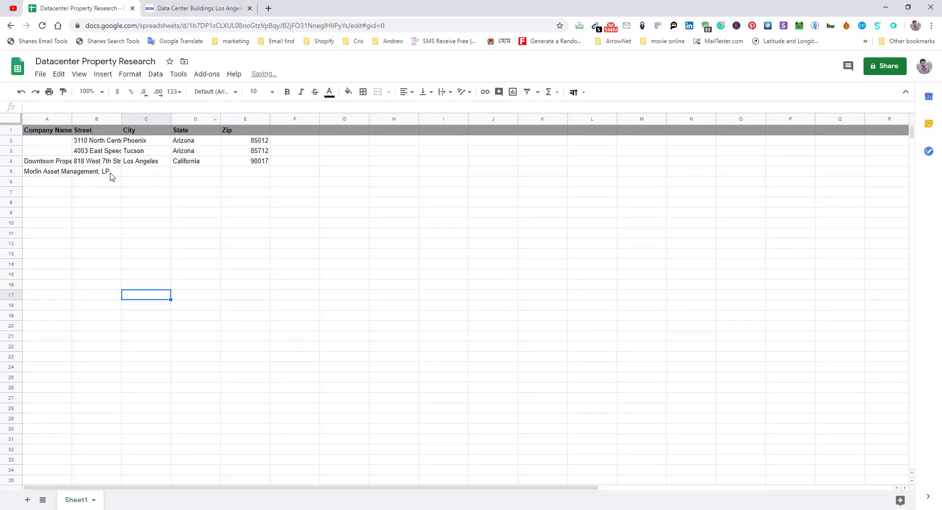
left_click(112, 172)
key("ctrl+v")
left_click(143, 223)
Put zip 90017 in E5 and copy Los Angeles, California from row 4 into C5:D5.
left_click(203, 7)
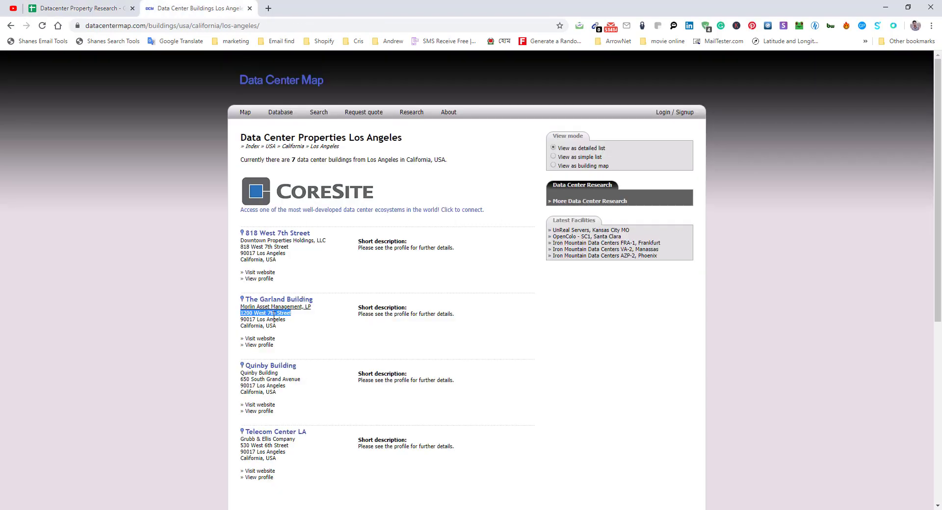
double_click(247, 320)
key("ctrl+c")
left_click(102, 5)
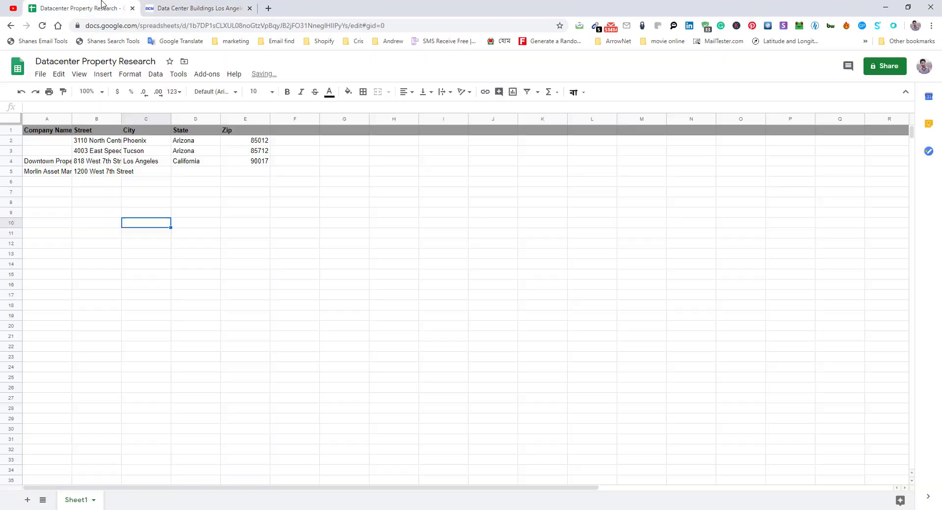
left_click(244, 176)
key("ctrl+v")
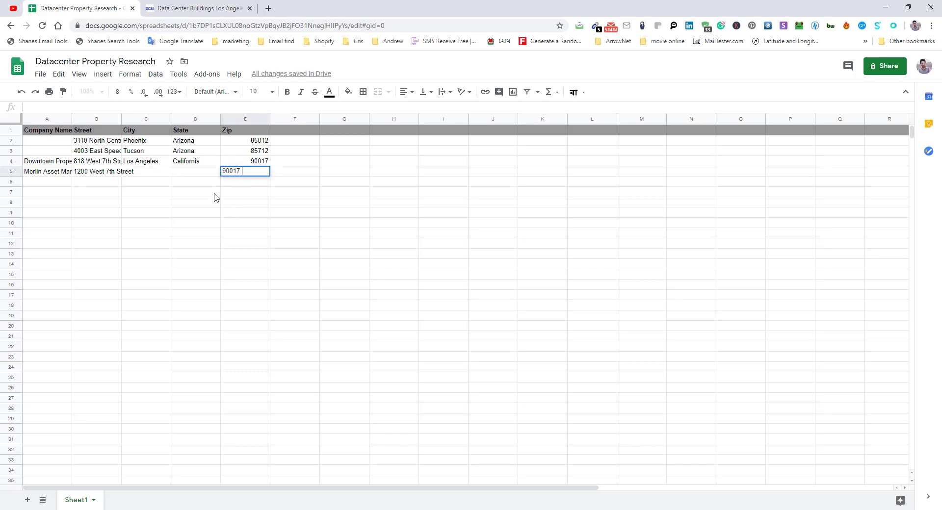
left_click_drag(150, 162, 181, 167)
key("ctrl+c")
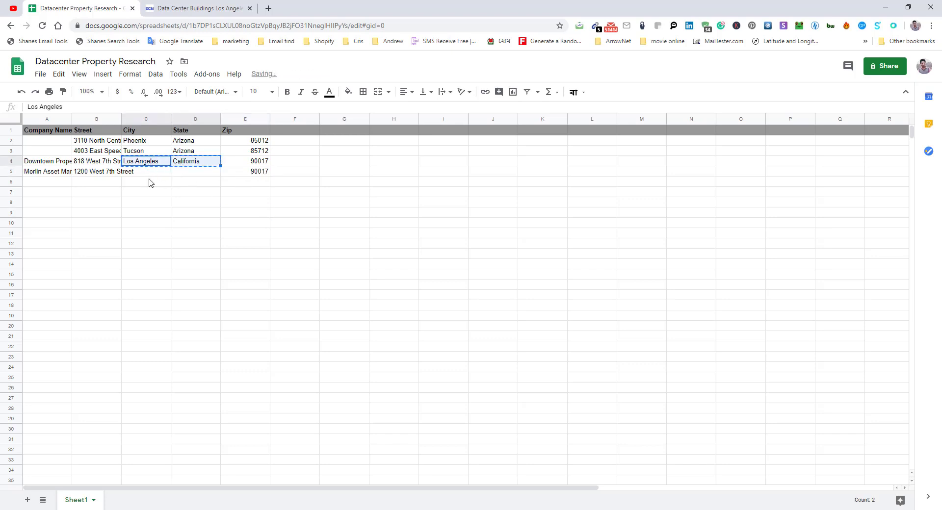
key("Down")
key("ctrl+v")
Copy Quinby Building from the listing into A6 as the company.
left_click(196, 8)
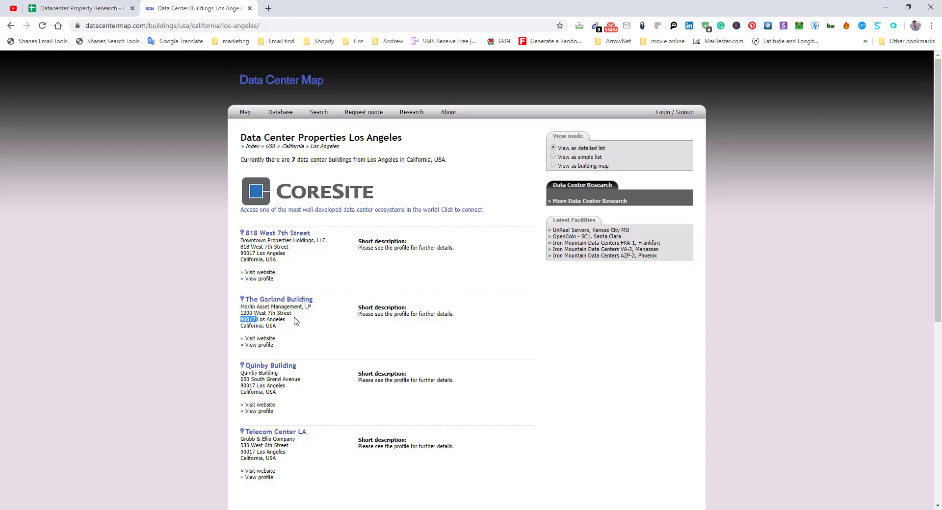
left_click_drag(286, 374, 242, 373)
left_click(96, 6)
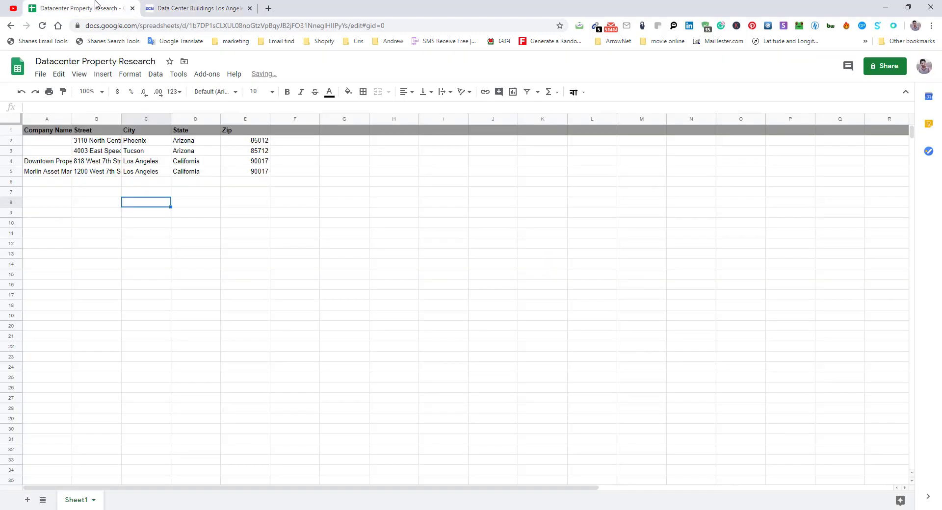
left_click(47, 181)
key("ctrl+v")
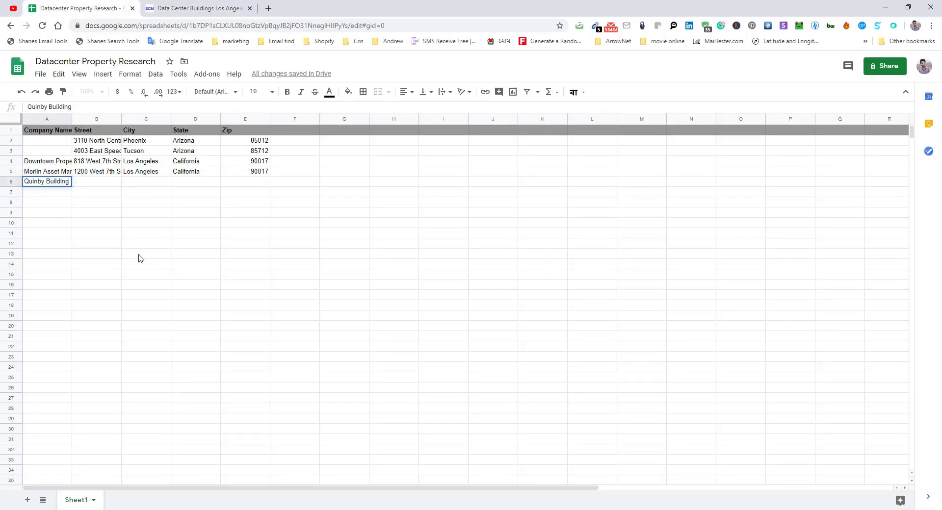
left_click(139, 254)
Add 650 South Grand Avenue in B6 and copy Los Angeles, California, 90017 into row 6.
left_click(182, 6)
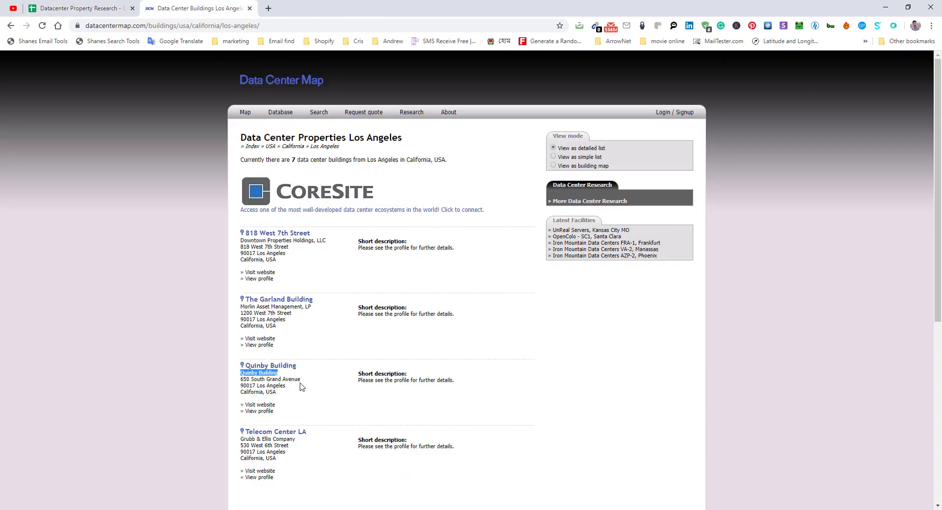
left_click_drag(300, 379, 241, 379)
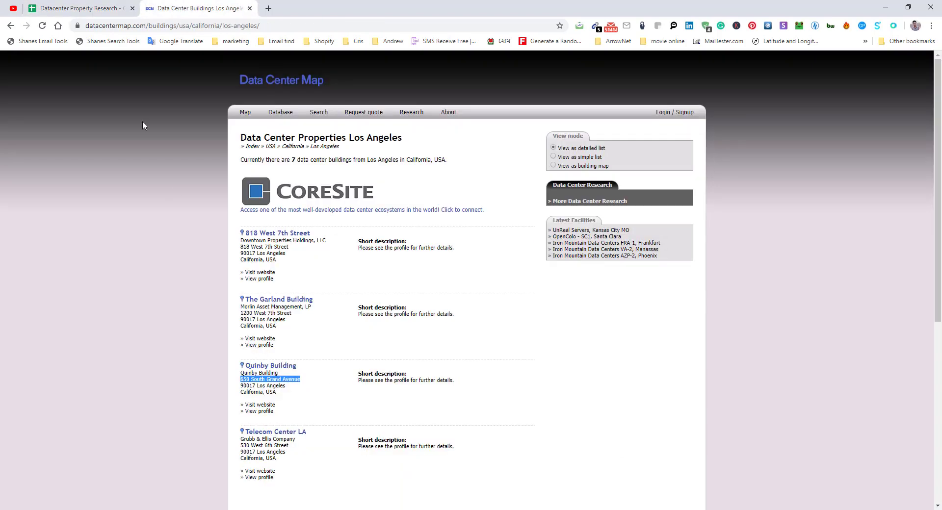
key("ctrl+shift+Tab")
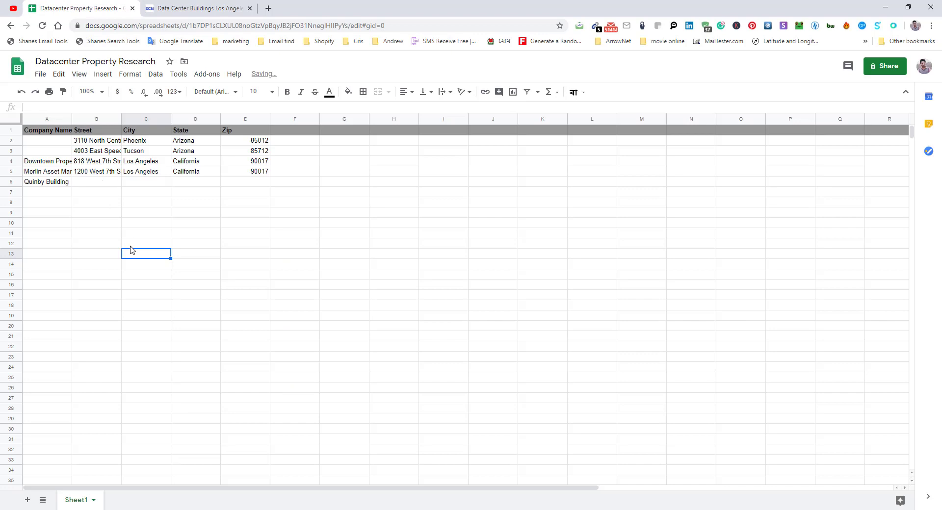
left_click(146, 171)
left_click(282, 181, "shift")
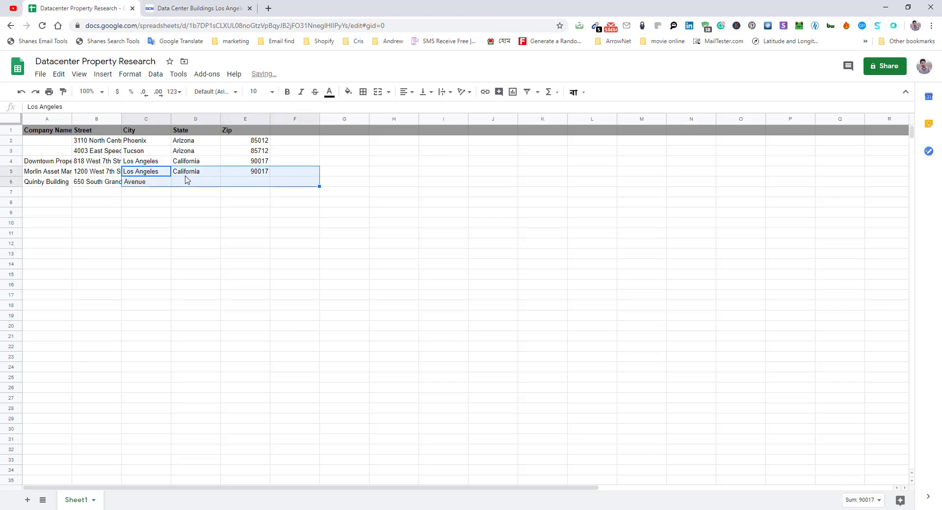
key("ctrl+c")
left_click(146, 182)
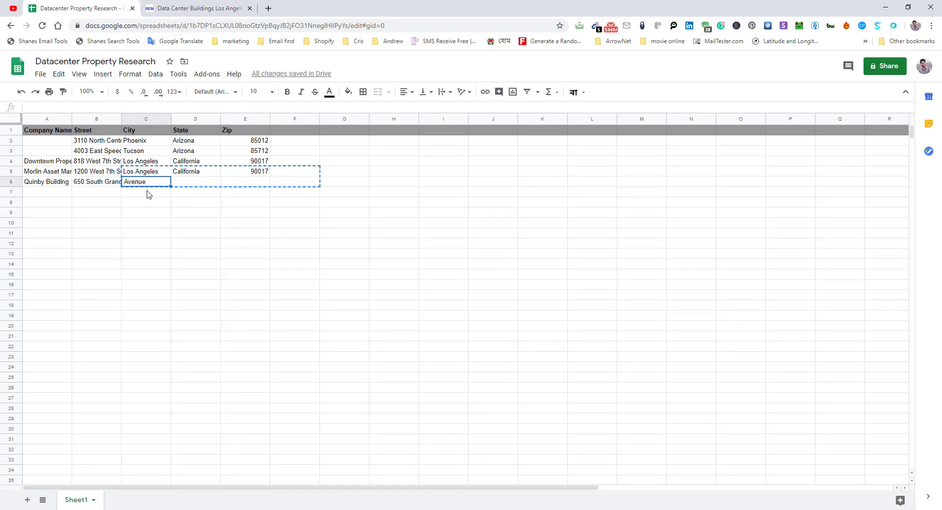
key("ctrl+v")
left_click(206, 273)
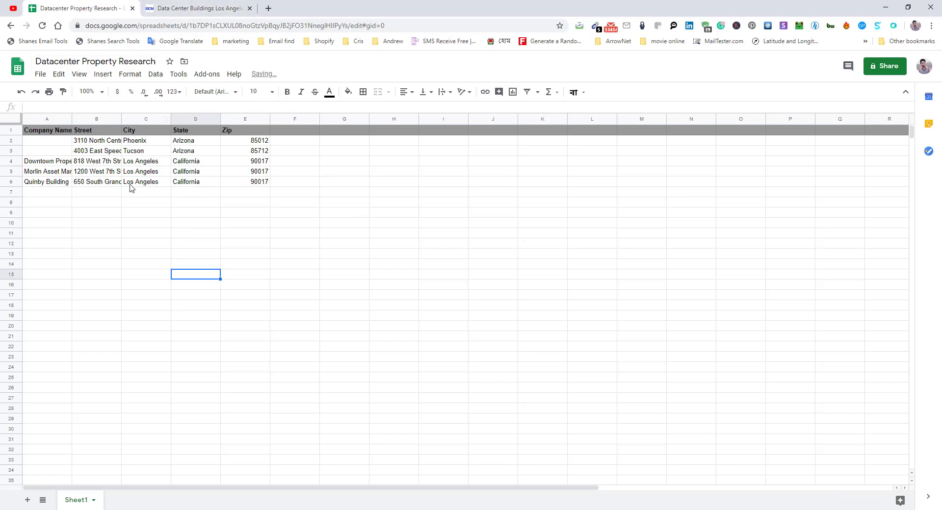
left_click(206, 9)
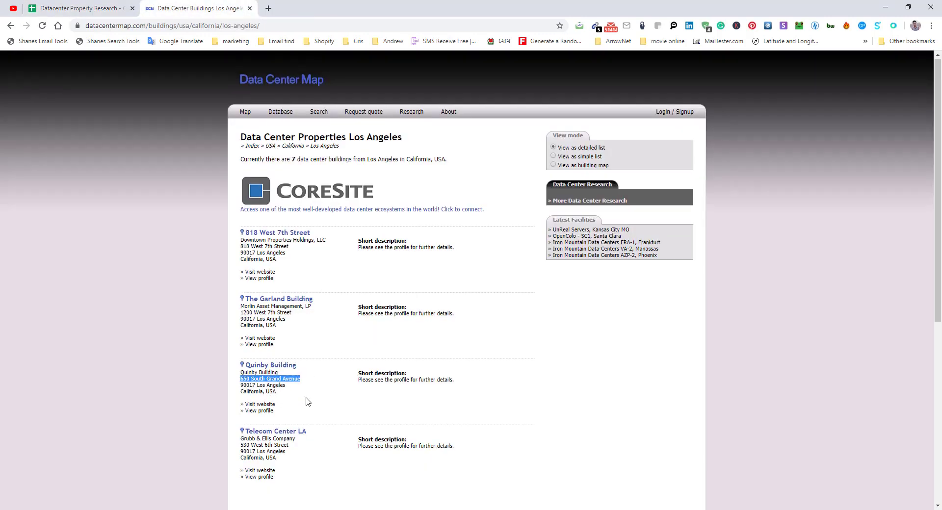
Copy Telecom Center LA's owner, Grubb & Ellis Company, into A7.
scroll(307, 400, "down", 2)
left_click_drag(295, 343, 242, 338)
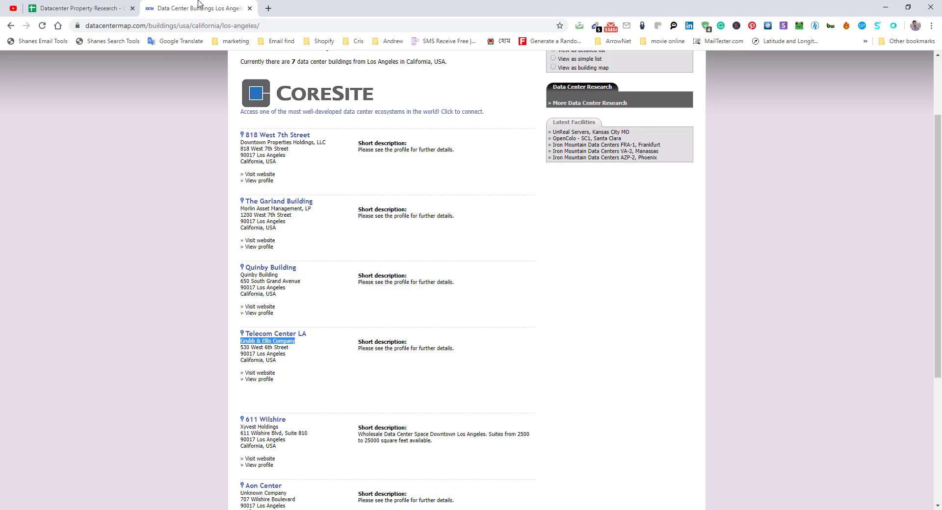
left_click(99, 4)
left_click(46, 192)
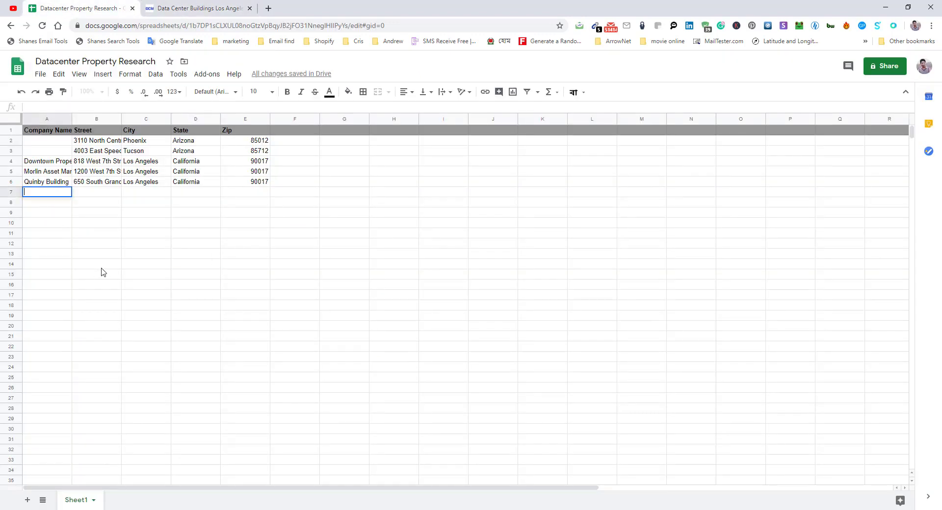
key("ctrl+v")
left_click(100, 265)
left_click(196, 8)
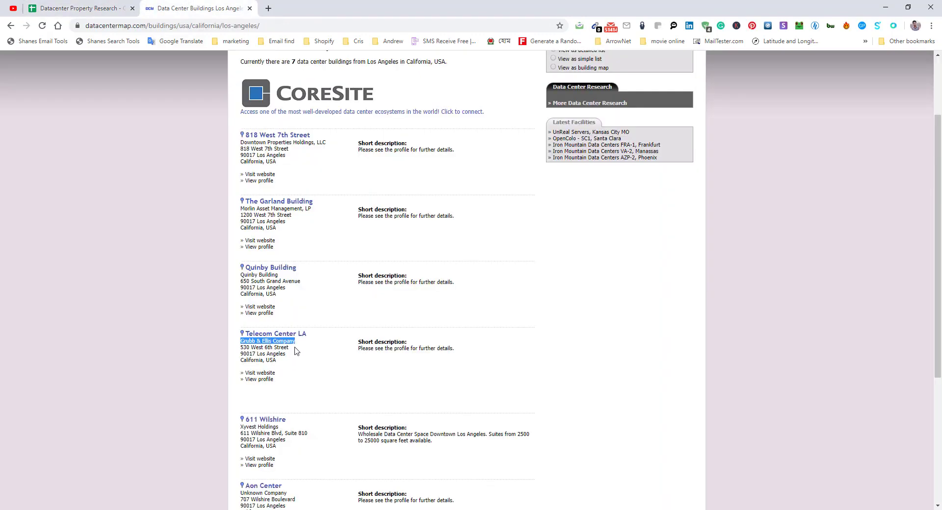
left_click_drag(296, 350, 241, 347)
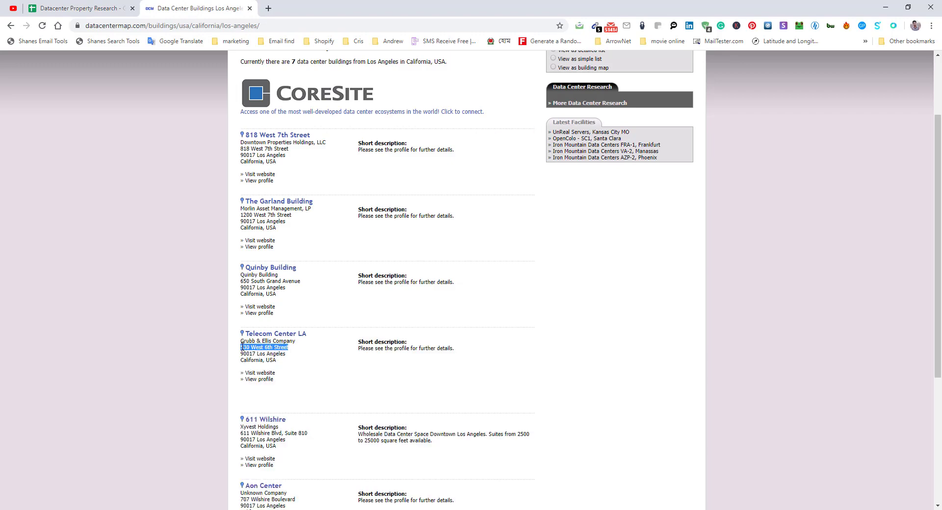
key("ctrl+shift+Tab")
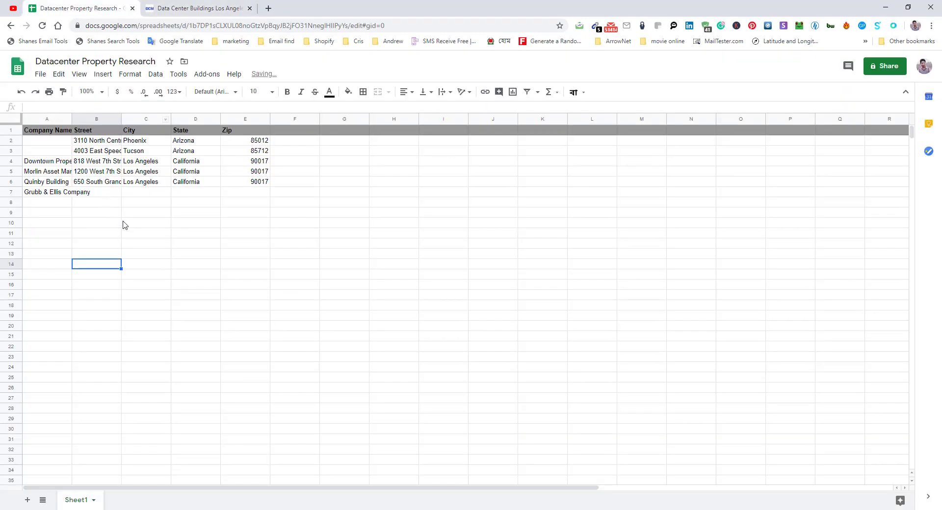
key("Up")
key("Up")
key("Up")
key("ctrl+v")
left_click(133, 237)
Fill C7:E7 down from row 6 with Los Angeles, California, 90017.
key("ctrl+Tab")
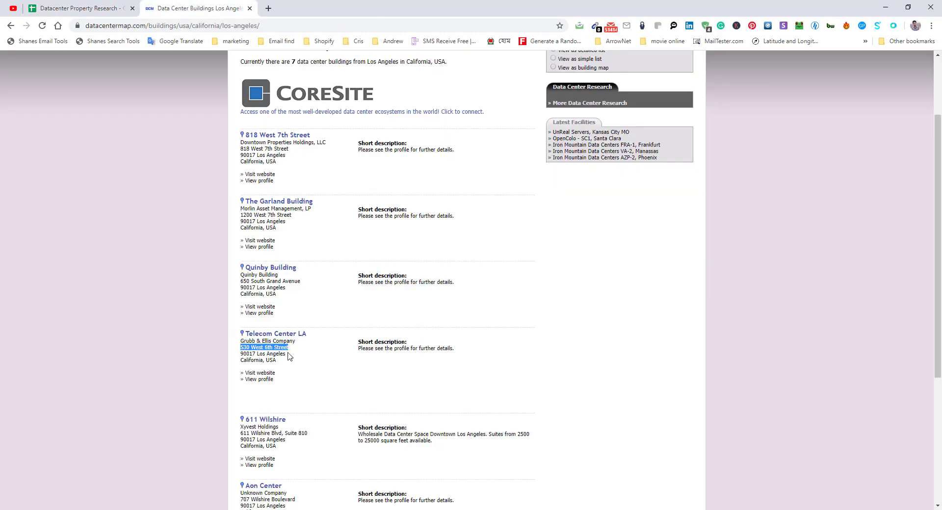
left_click_drag(257, 353, 288, 354)
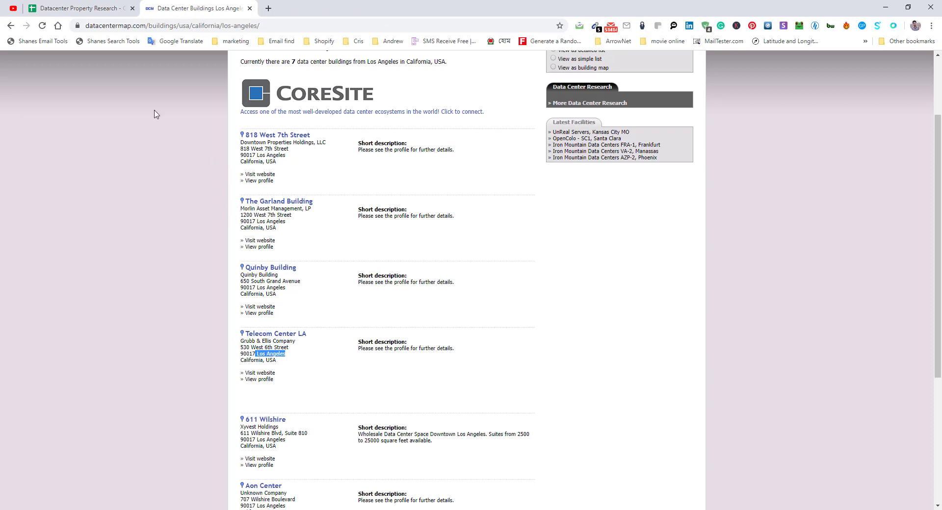
left_click(109, 6)
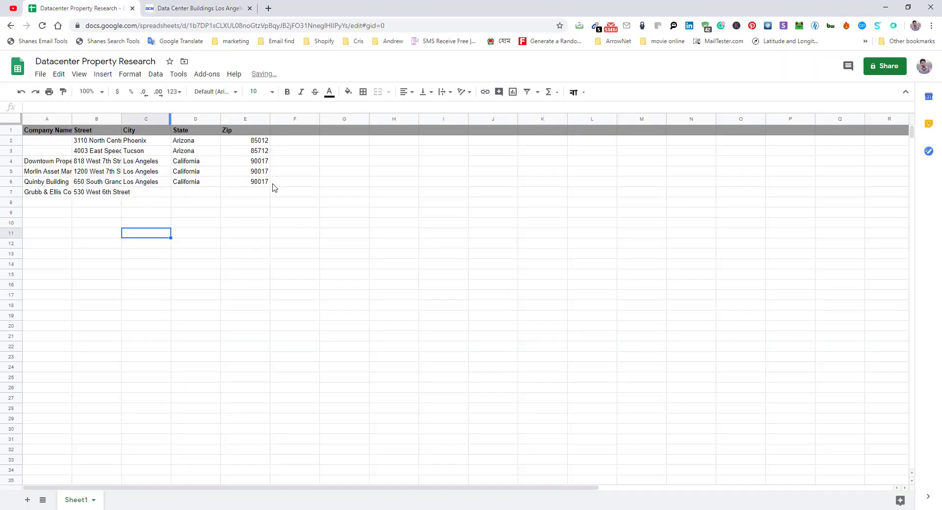
left_click_drag(244, 189, 147, 180)
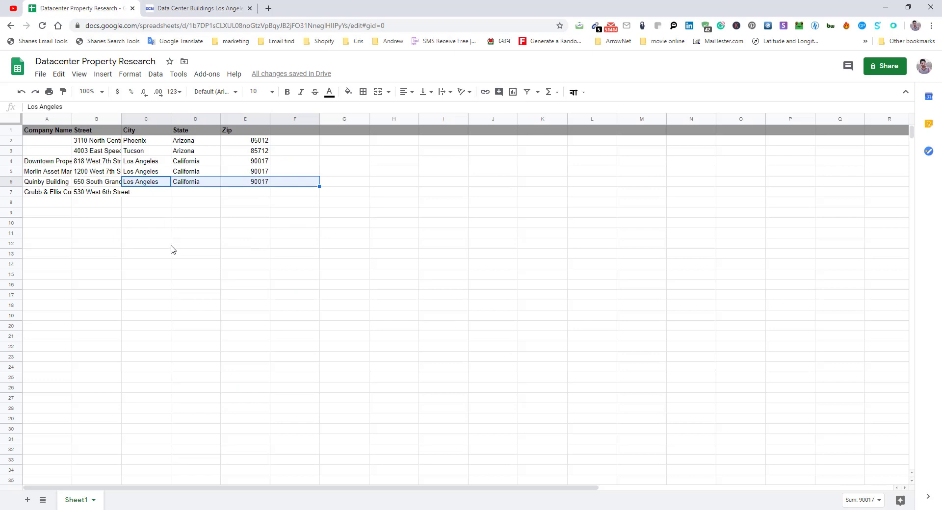
key("ctrl+d")
left_click(171, 246)
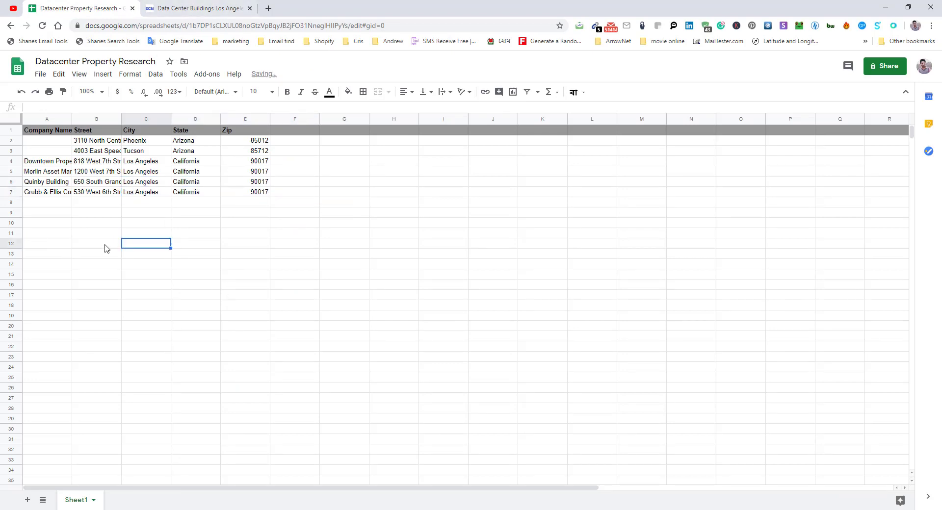
Copy the company name Xyvest Holdings from the listing into A8.
left_click(196, 9)
scroll(357, 451, "down", 2)
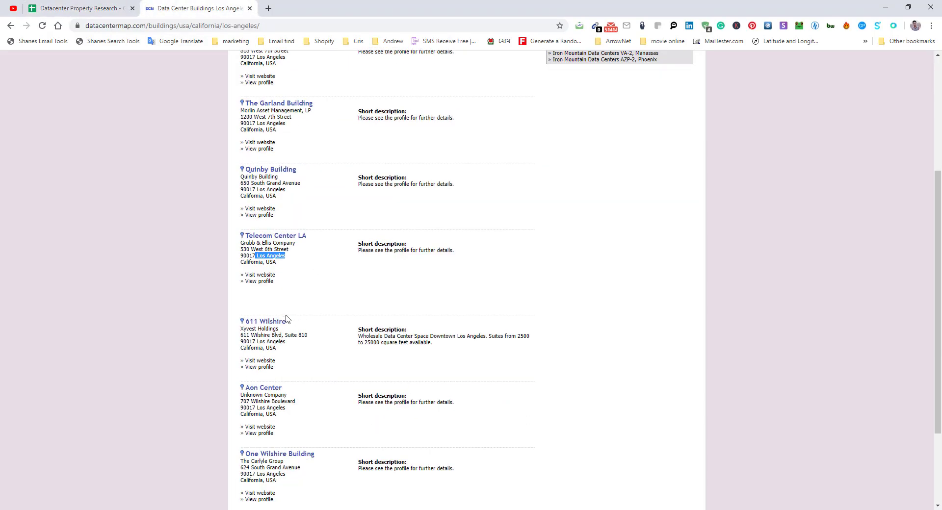
left_click_drag(284, 332, 240, 328)
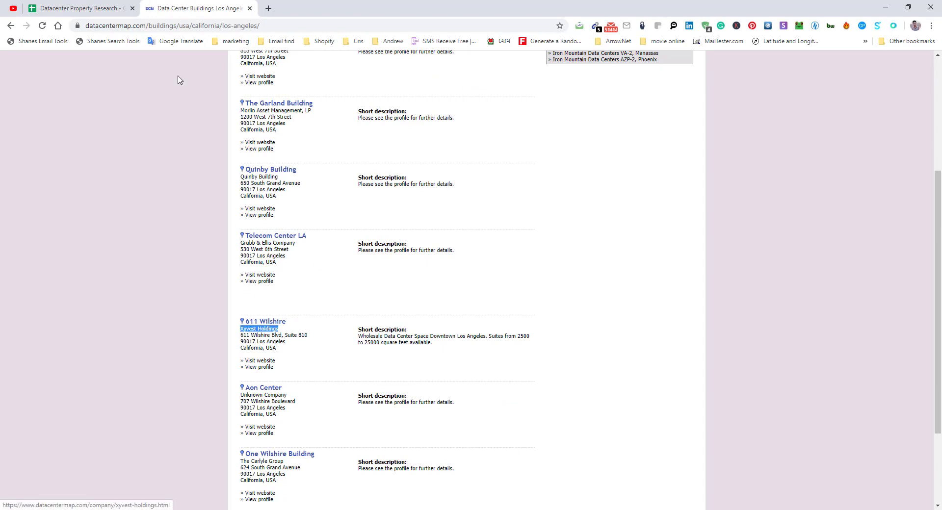
left_click(118, 8)
key("ctrl+v")
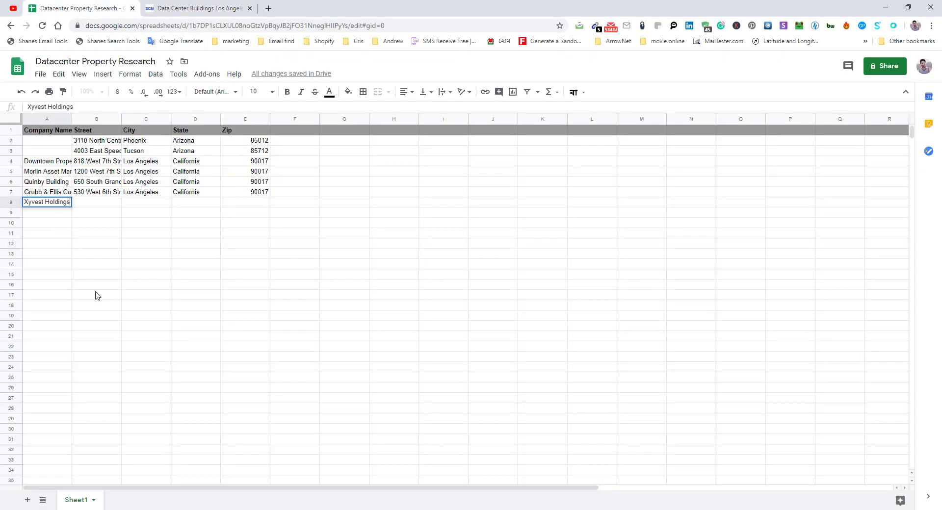
left_click(95, 295)
Paste the address 611 Wilshire Blvd, Suite 810 into B8.
left_click(196, 8)
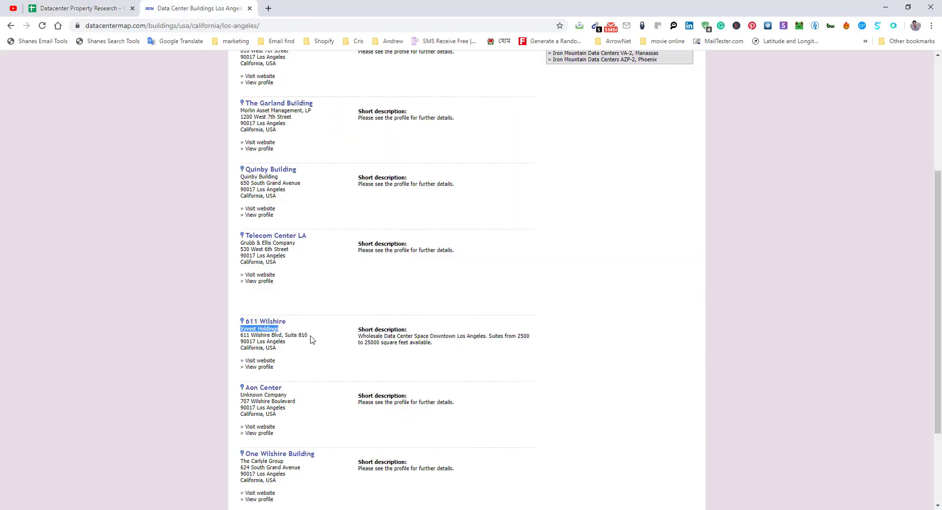
left_click_drag(309, 337, 240, 327)
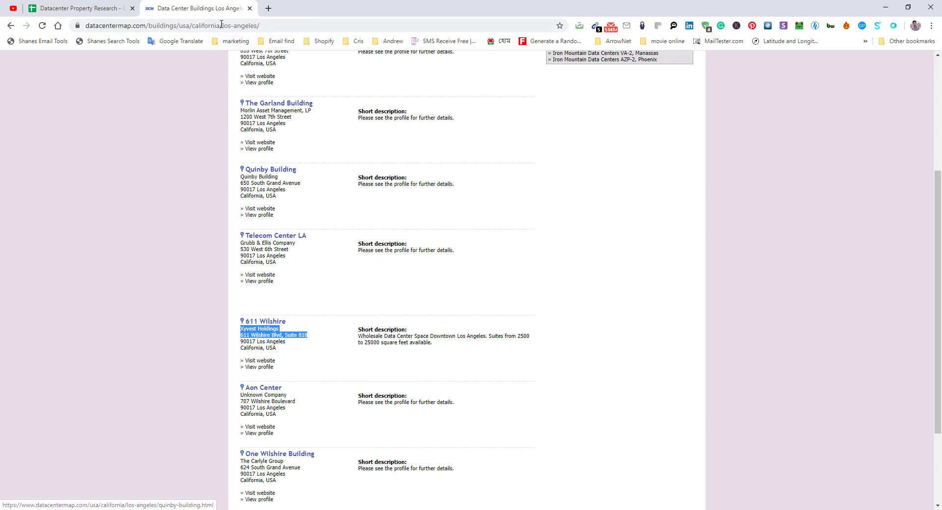
left_click_drag(311, 339, 244, 338)
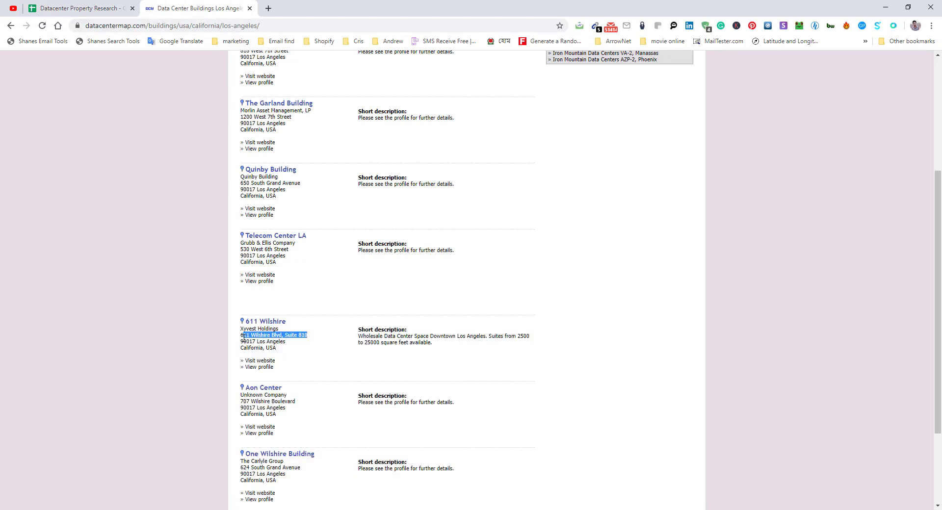
left_click(126, 7)
key("Up")
key("Up")
key("Up")
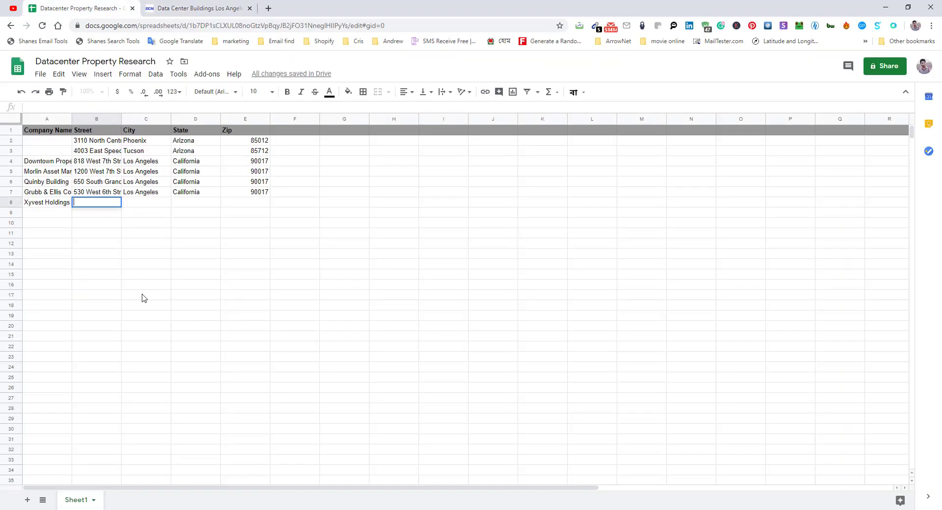
key("ctrl+v")
Copy Los Angeles, California, 90017 from row 7 into row 8.
left_click(196, 8)
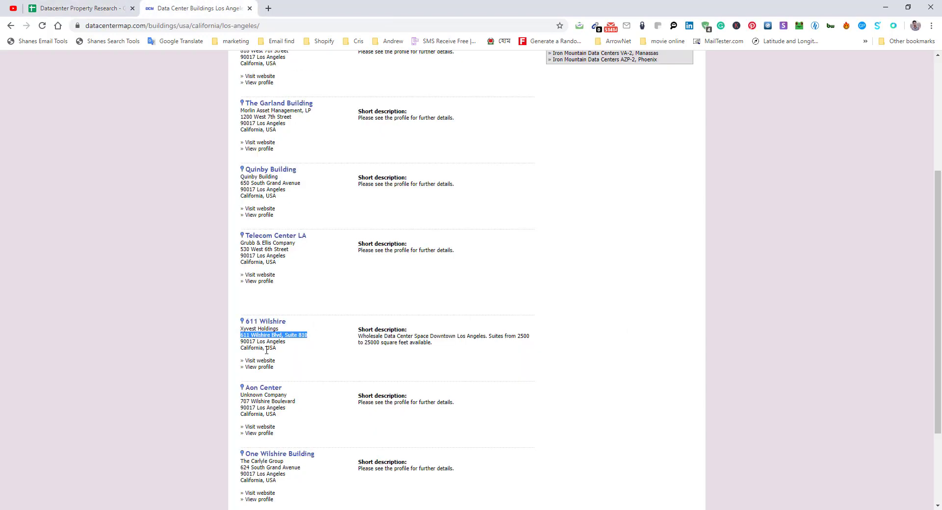
left_click(98, 8)
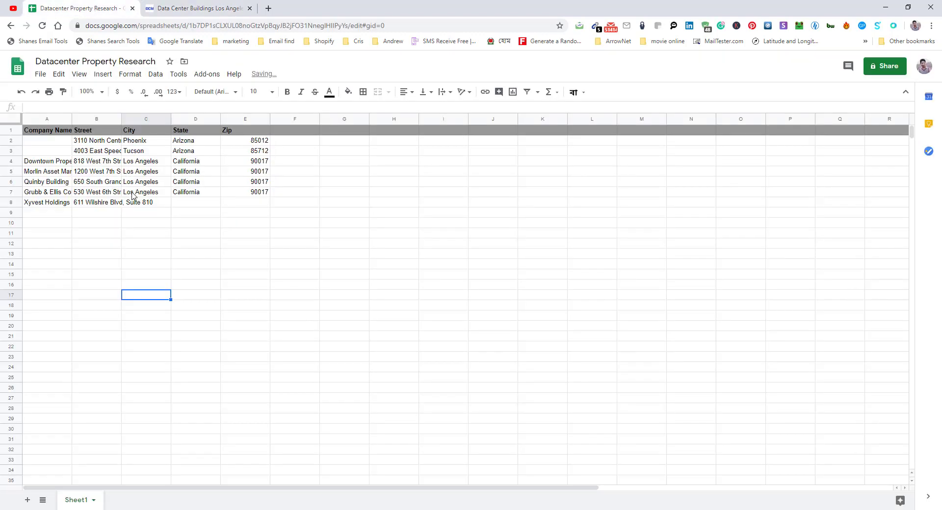
key("Up")
key("Up")
key("Up")
key("shift+Right")
key("shift+Right")
key("ctrl+c")
key("Down")
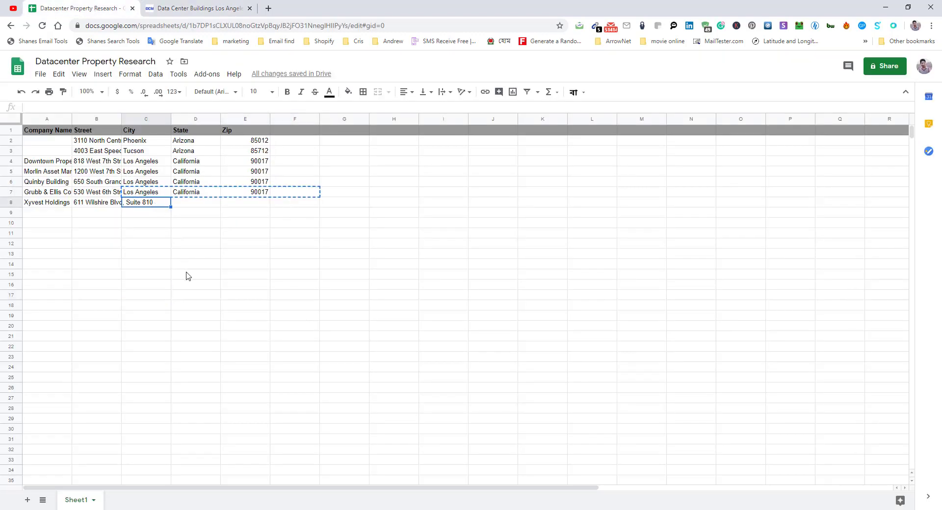
key("ctrl+v")
left_click(189, 275)
Copy the Aon Center's company name and then its 707 Wilshire Boulevard address.
left_click(176, 6)
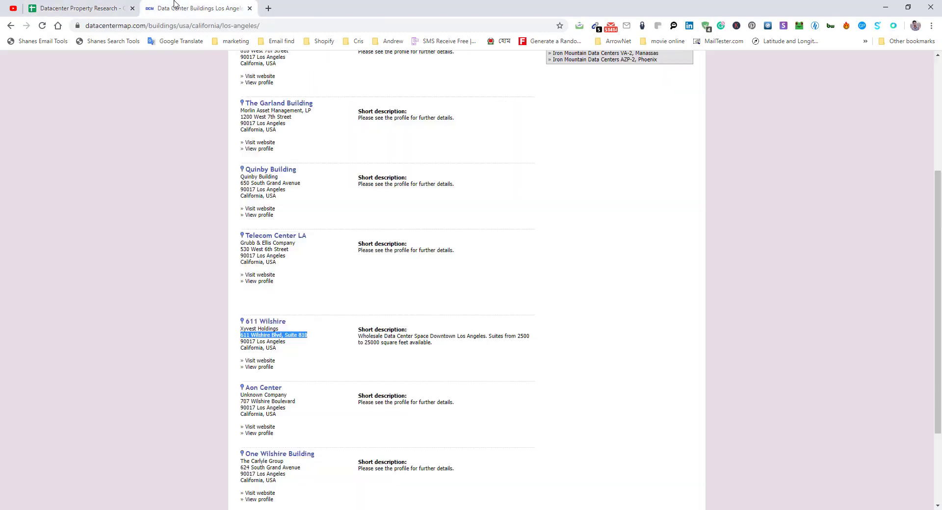
scroll(275, 344, "down", 2)
left_click_drag(288, 297, 251, 297)
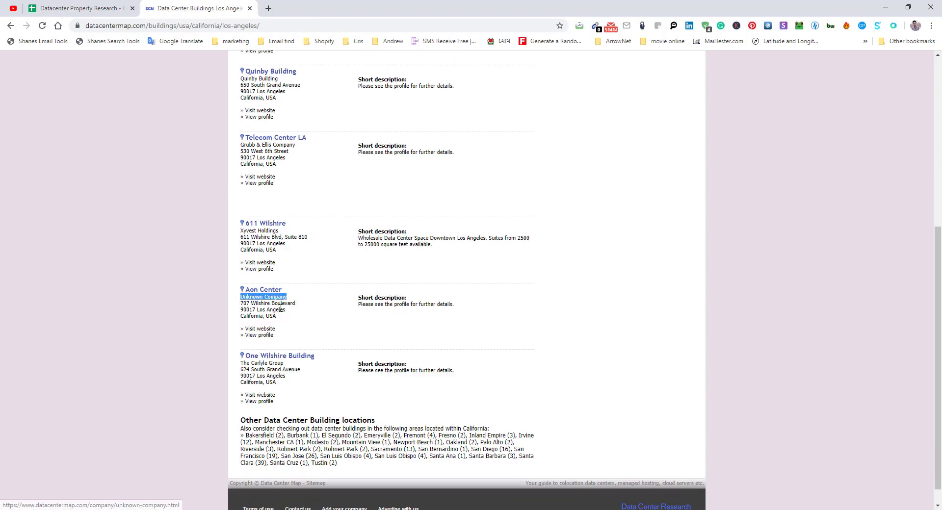
left_click_drag(296, 303, 245, 303)
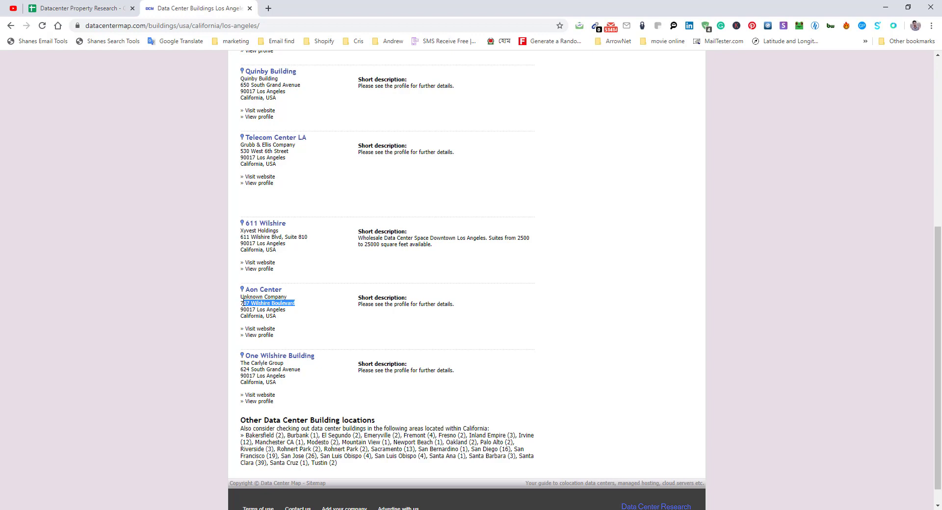
Paste 707 Wilshire Boulevard into B9.
left_click(88, 7)
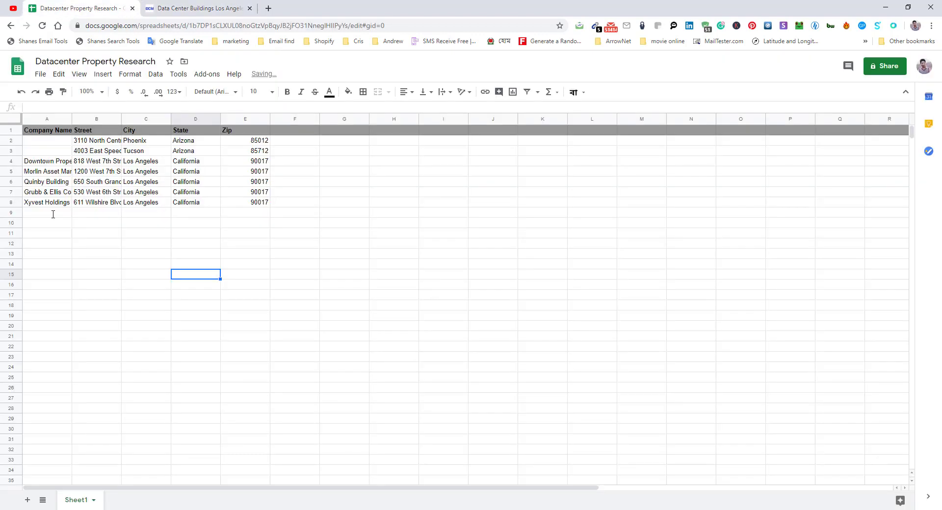
double_click(96, 217)
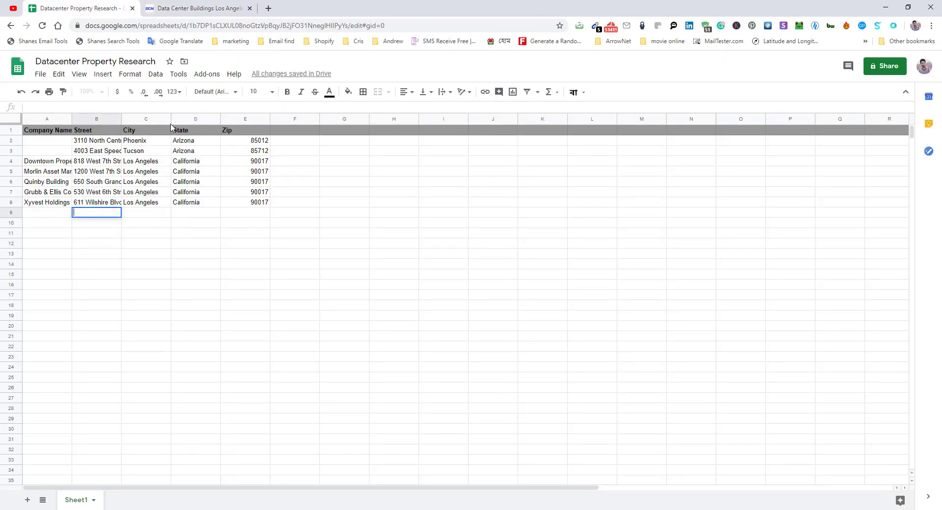
key("ctrl+v")
key("Return")
Copy Los Angeles, California, 90017 from row 8 into row 9.
left_click(196, 8)
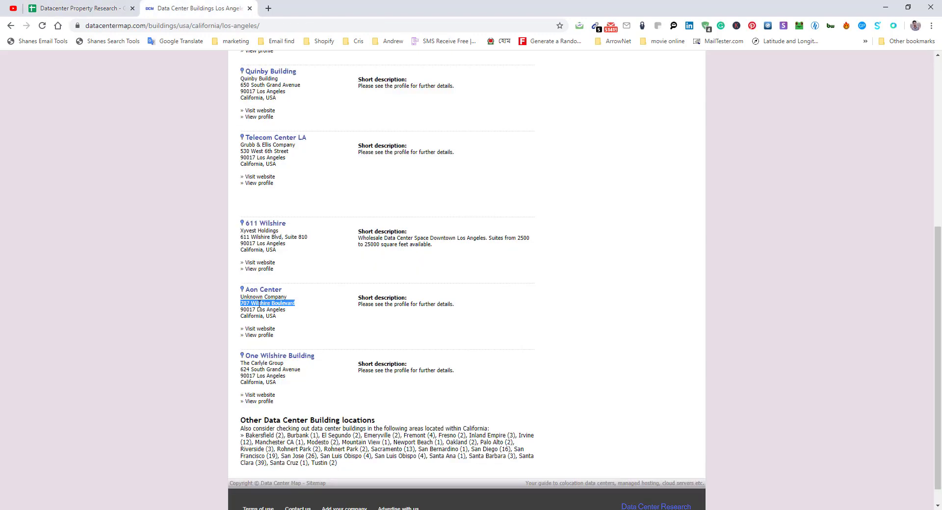
left_click(116, 7)
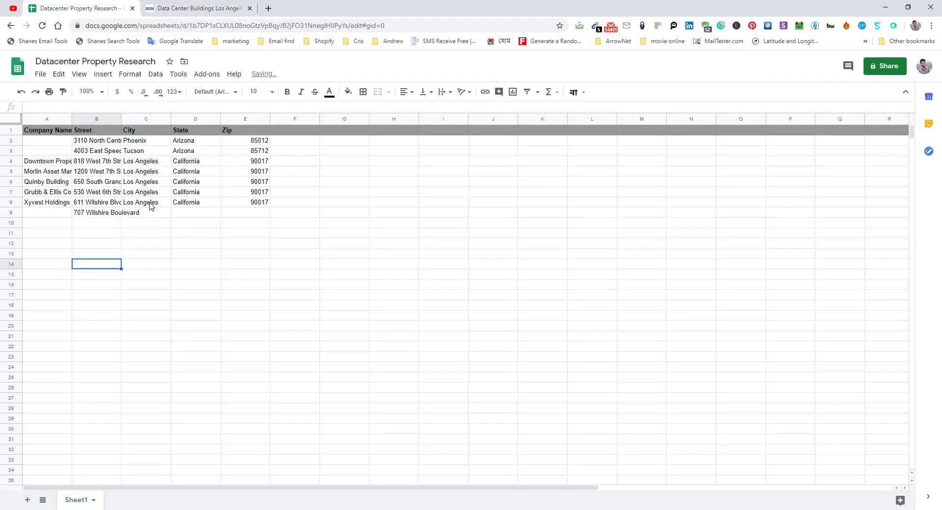
left_click_drag(269, 203, 156, 203)
key("ctrl+c")
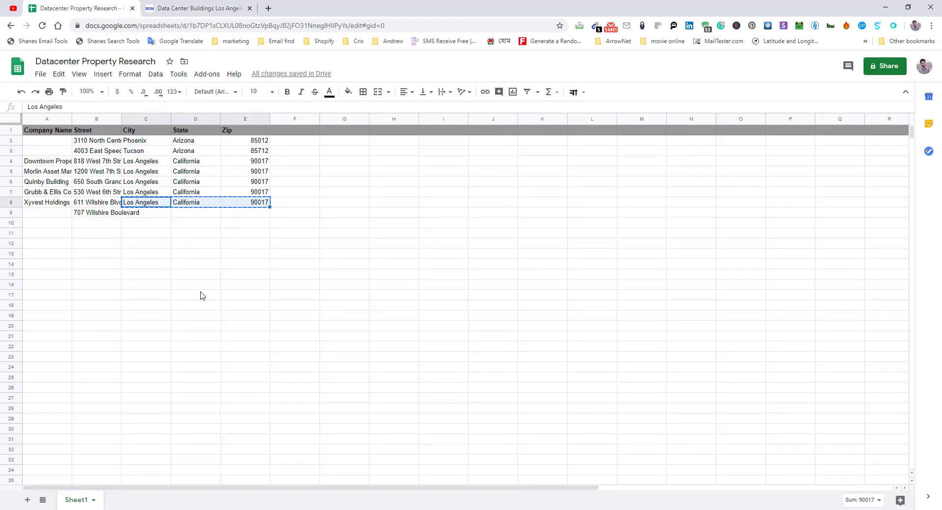
left_click(147, 212)
key("ctrl+v")
Copy The Carlyle Group from the listing into A10.
left_click(196, 8)
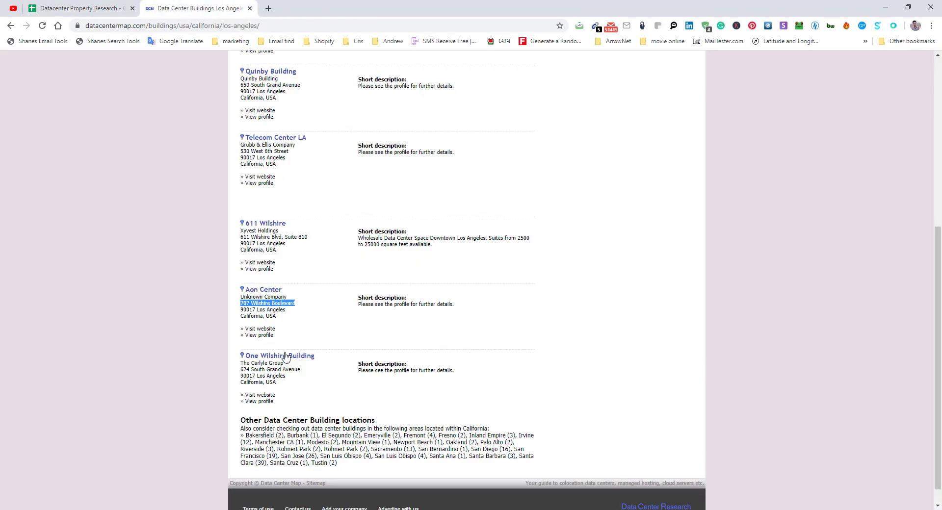
left_click_drag(284, 363, 240, 364)
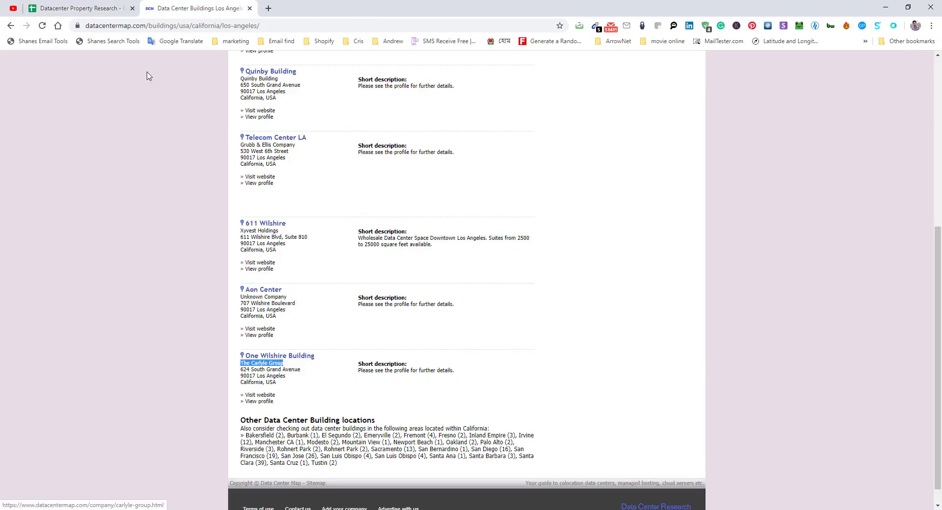
left_click(114, 6)
left_click(98, 223)
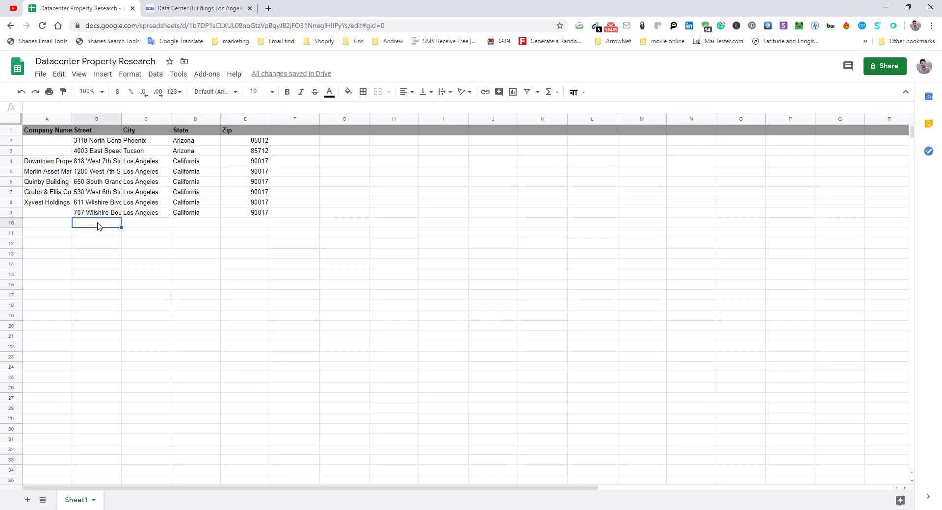
double_click(52, 224)
key("ctrl+v")
left_click(134, 269)
Copy the 624 South Grand Avenue address, then paste row 9's Los Angeles, California, 90017 into row 10.
left_click(197, 8)
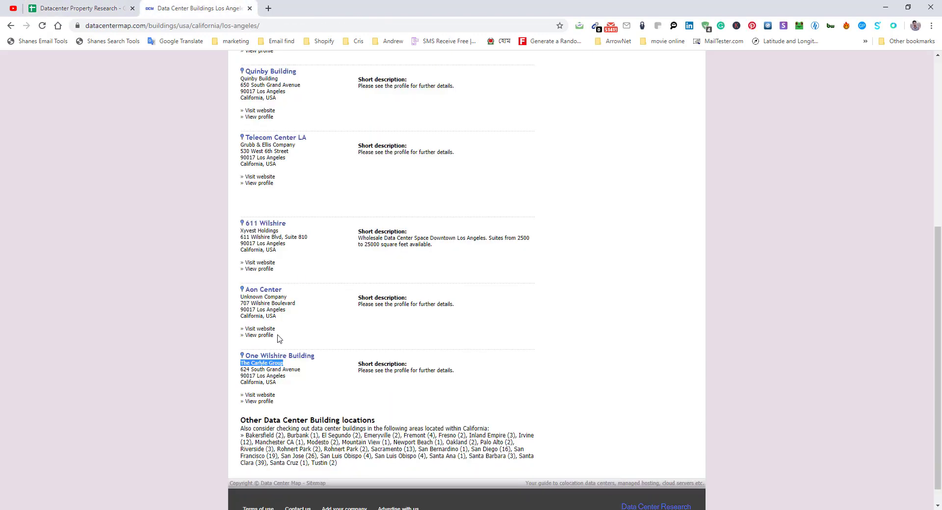
left_click_drag(301, 370, 241, 369)
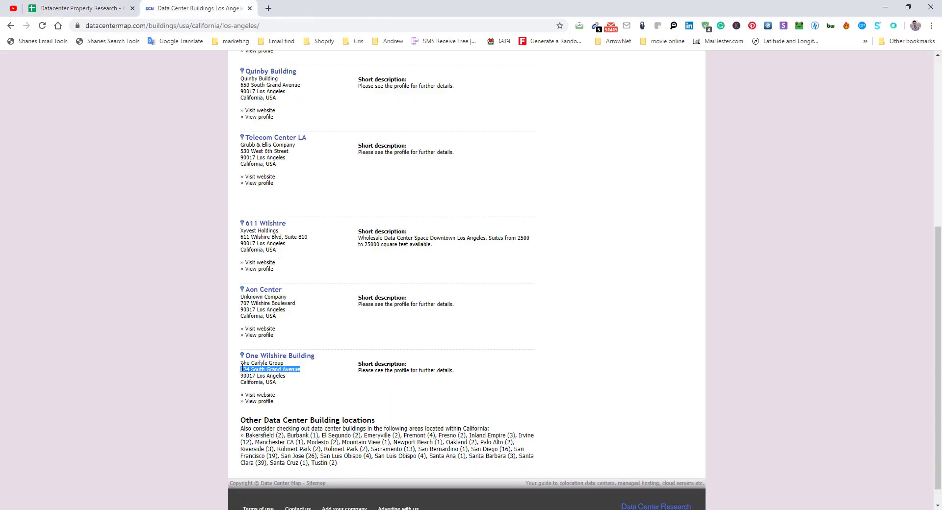
left_click(106, 7)
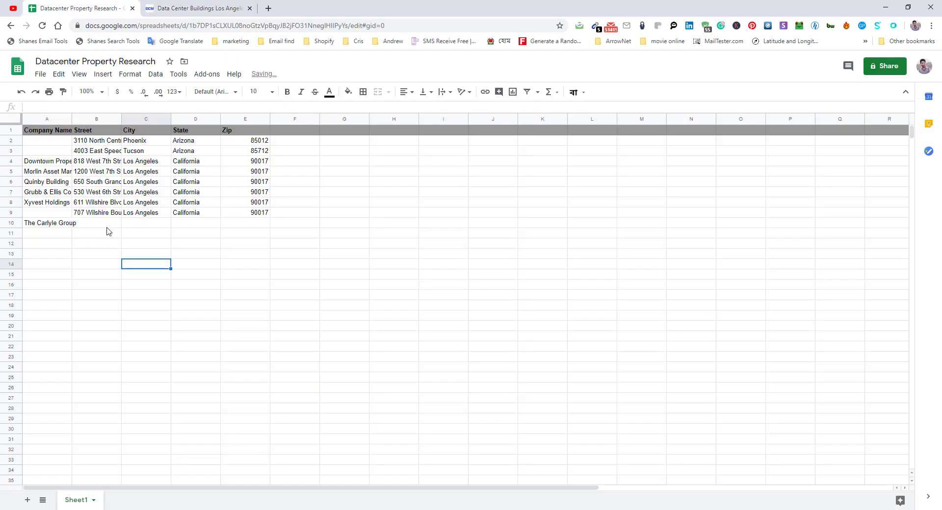
left_click_drag(148, 214, 265, 213)
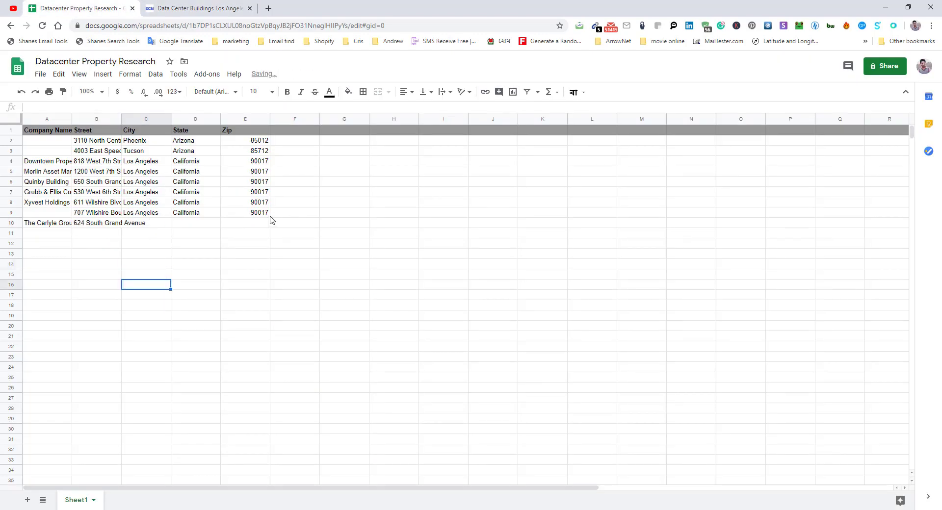
key("ctrl+c")
left_click(155, 224)
key("ctrl+v")
left_click(195, 280)
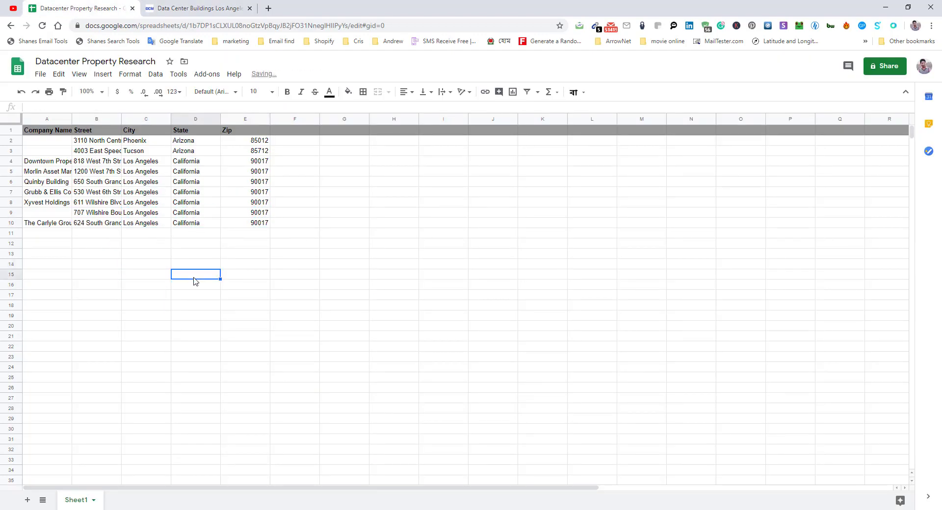